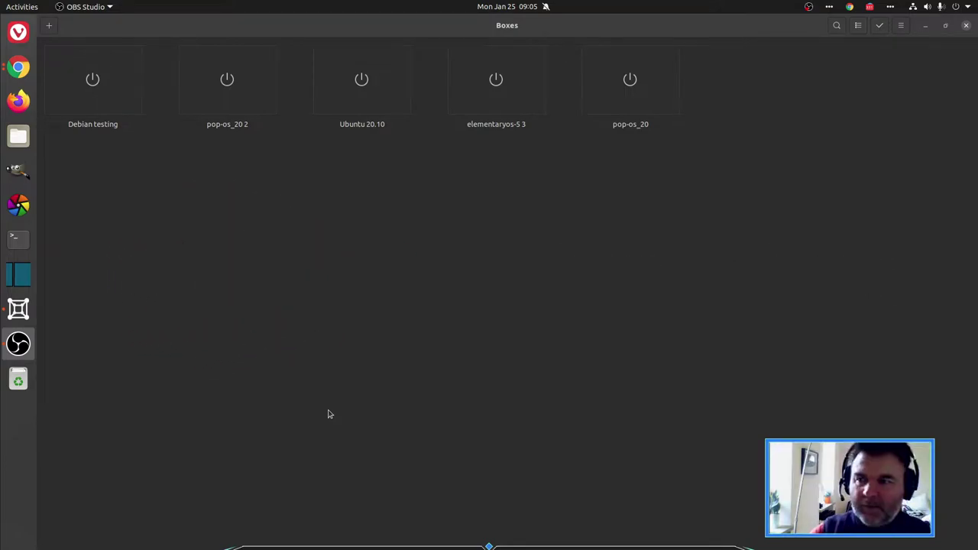
Start the elementaryos-5 3 virtual machine and begin installing elementary in English.
click(493, 99)
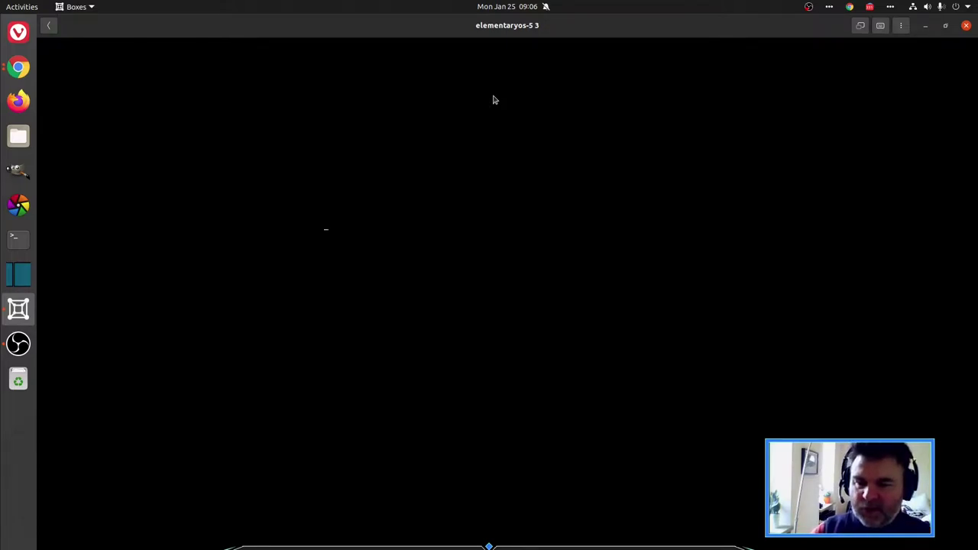
click(492, 99)
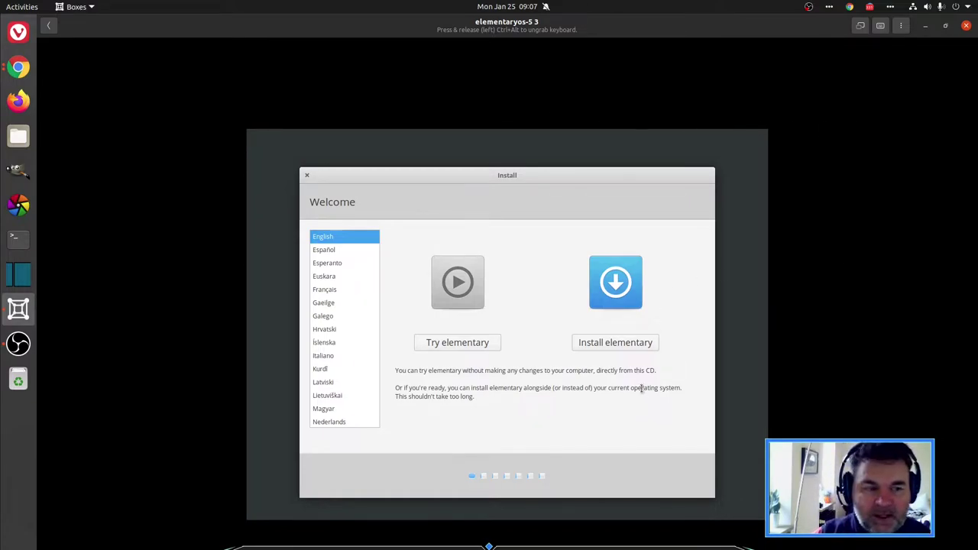
click(613, 344)
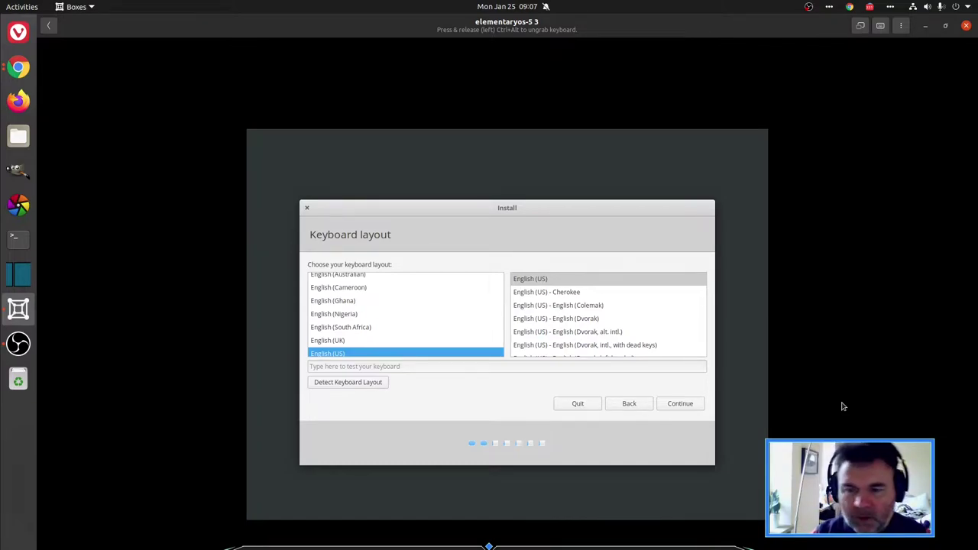
Accept the English (US) keyboard layout and include both update downloads and third-party software in the installation.
click(680, 403)
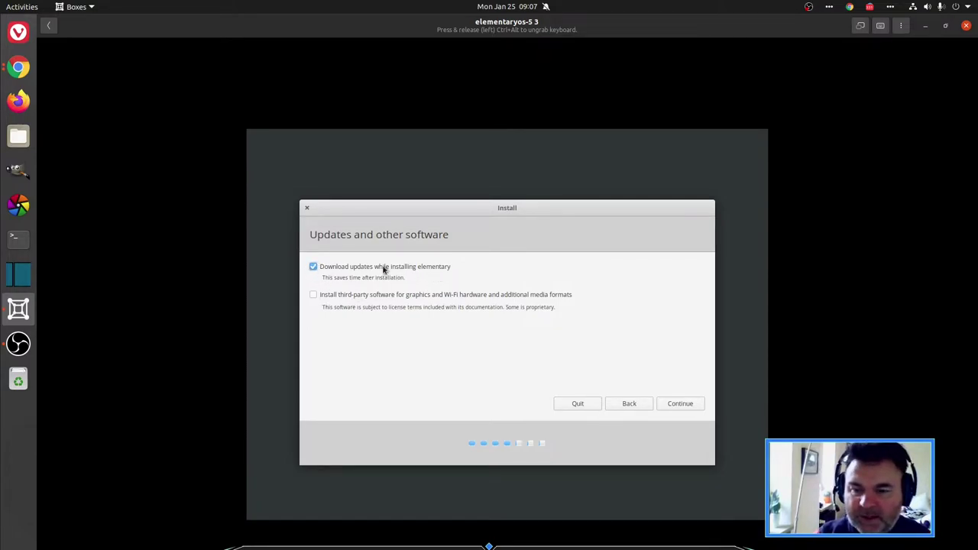
click(312, 295)
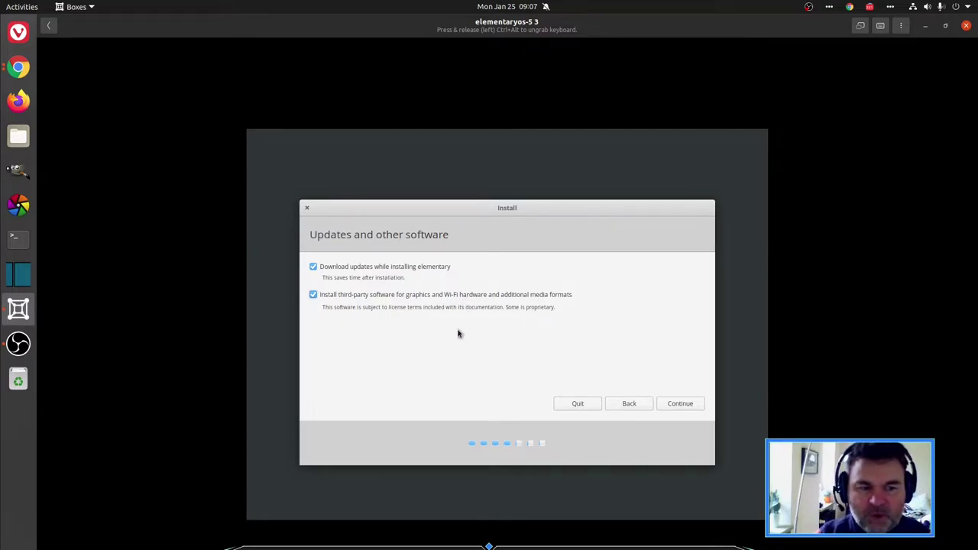
click(678, 407)
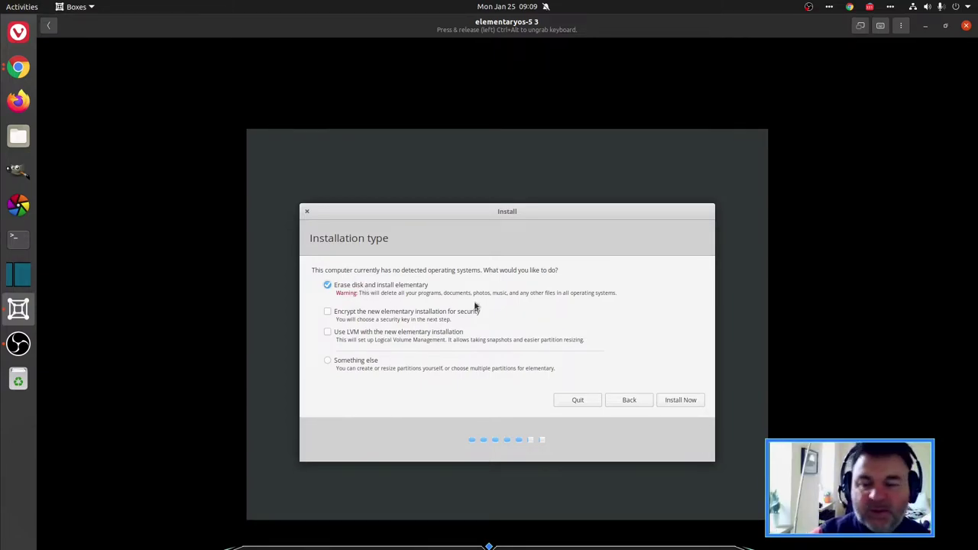
Install elementary by erasing the disk, writing the changes to it, and accept Berlin as the location.
click(679, 402)
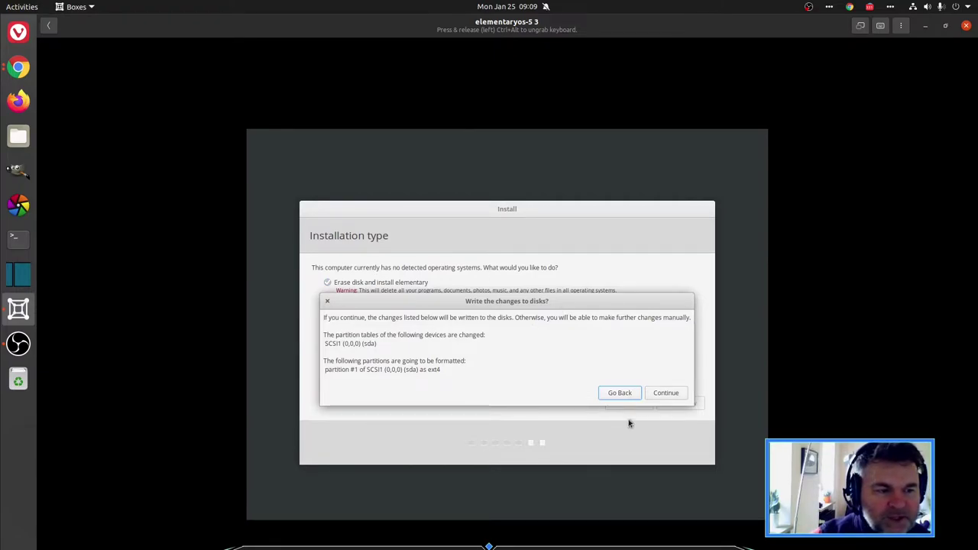
click(666, 392)
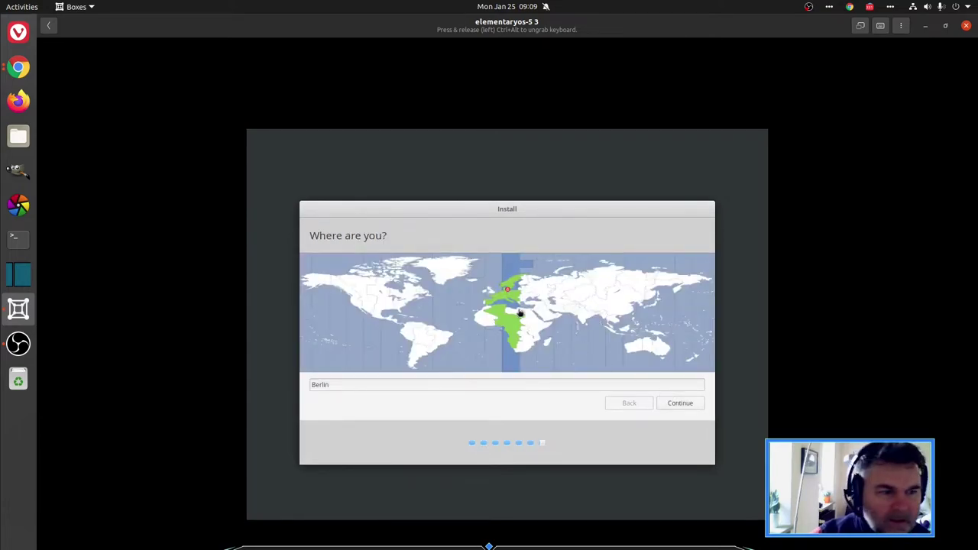
click(686, 405)
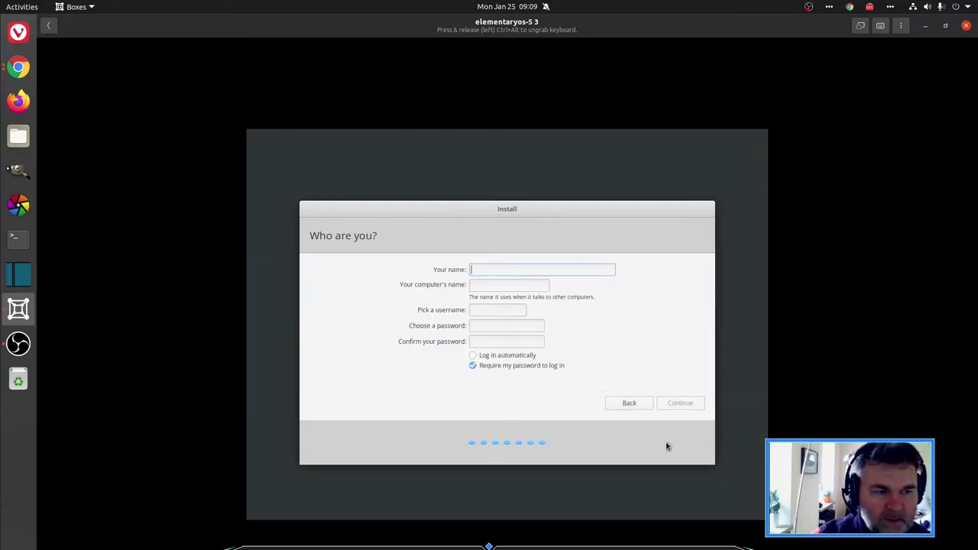
Enter the user's name for the new account and fill in the account password and its confirmation.
text(Niko)
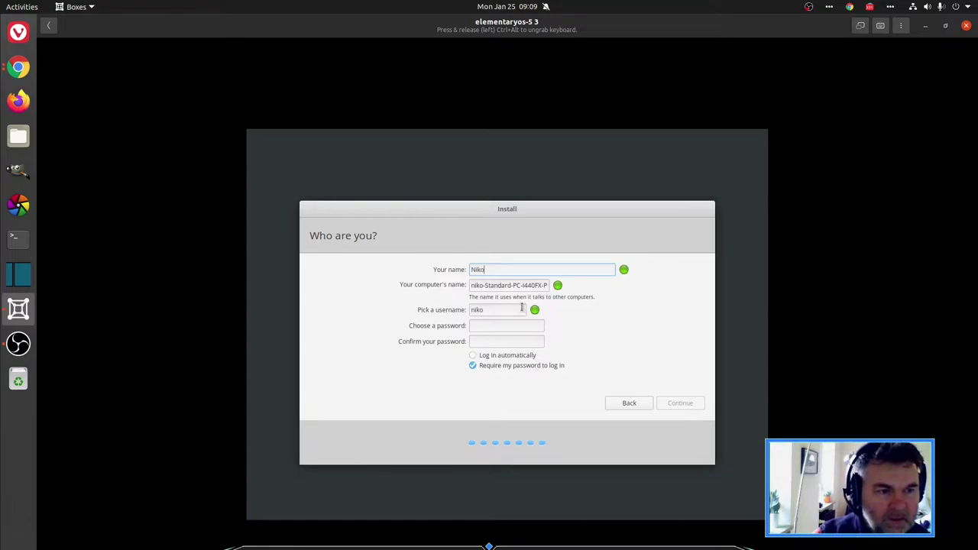
click(483, 324)
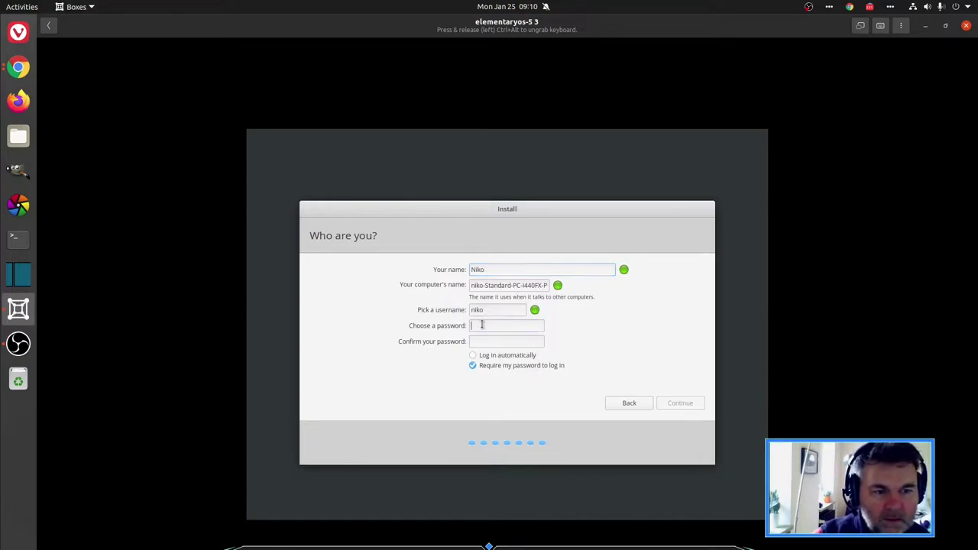
text(*****)
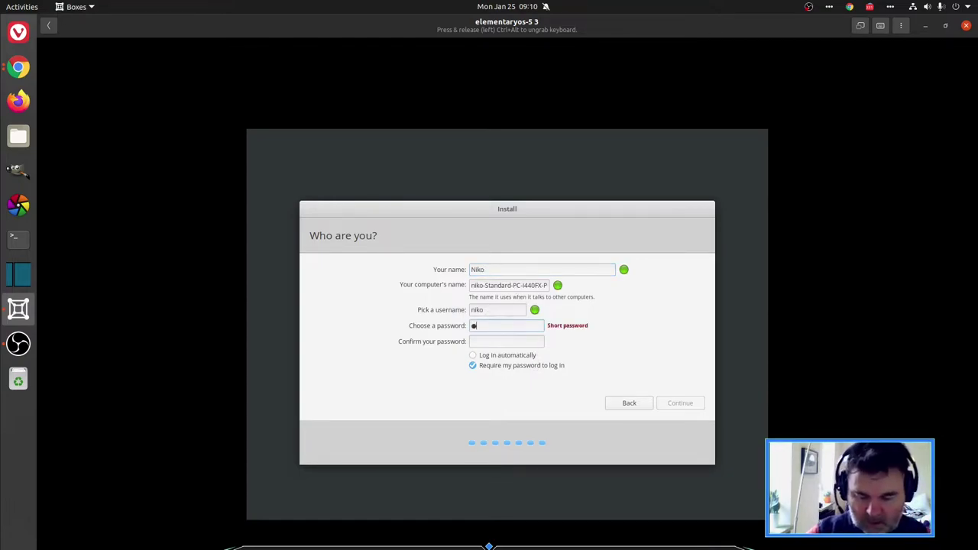
text(***)
key(Tab)
text(*)
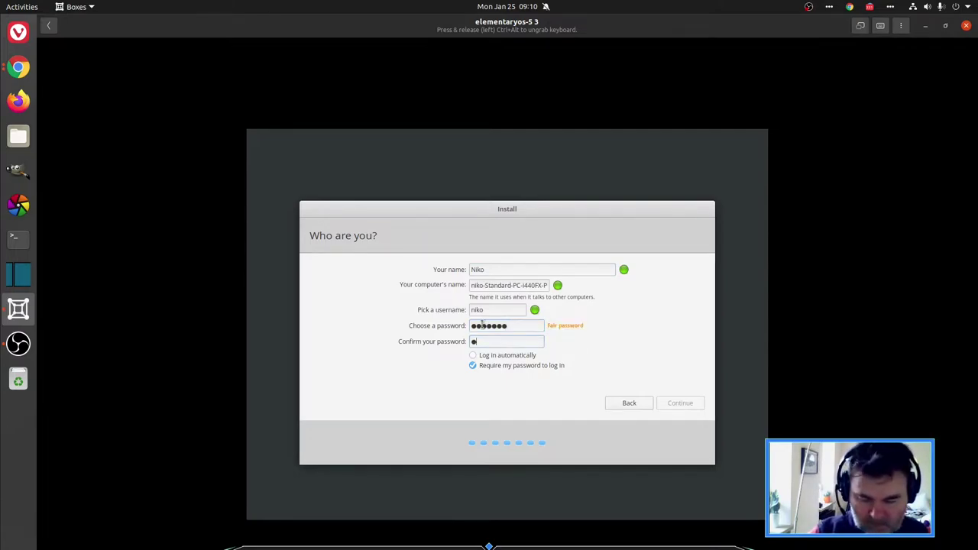
text(****)
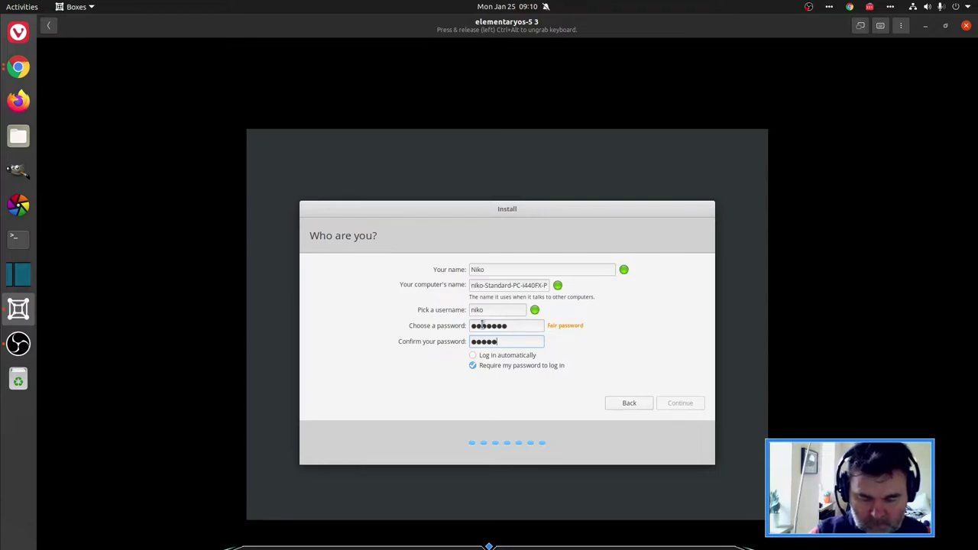
text(**)
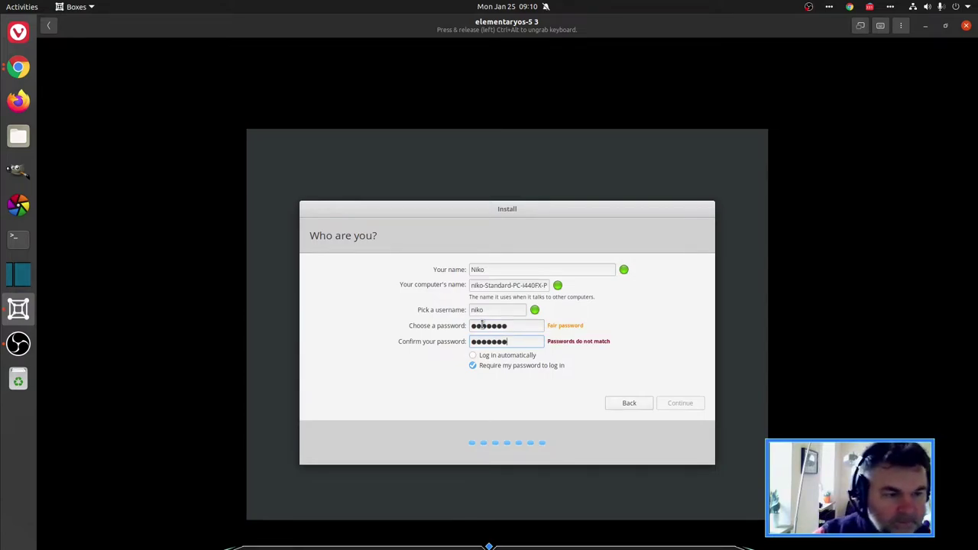
Clear the password confirmation and enter the account password there again.
key(BackSpace)
key(BackSpace)
key(BackSpace)
key(BackSpace)
key(BackSpace)
key(BackSpace)
key(BackSpace)
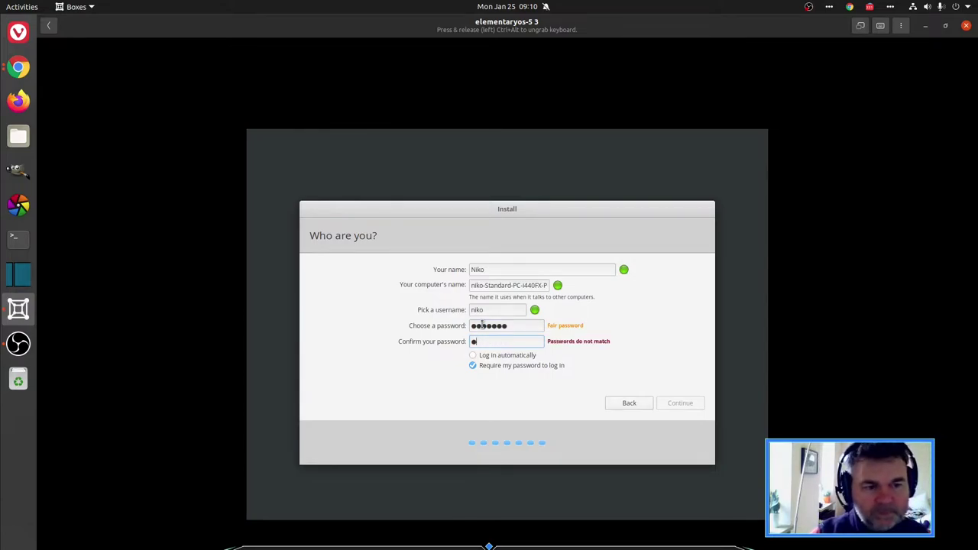
text(*****)
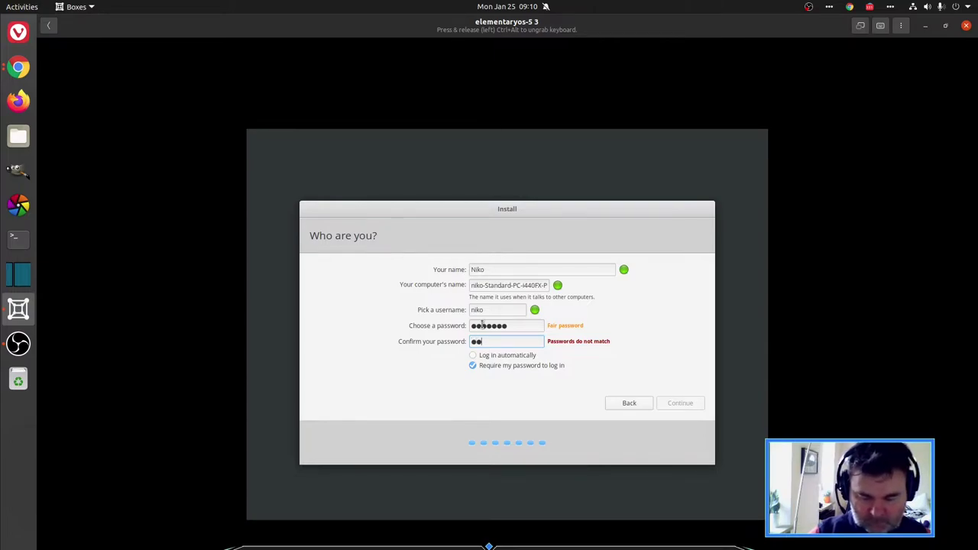
text(**)
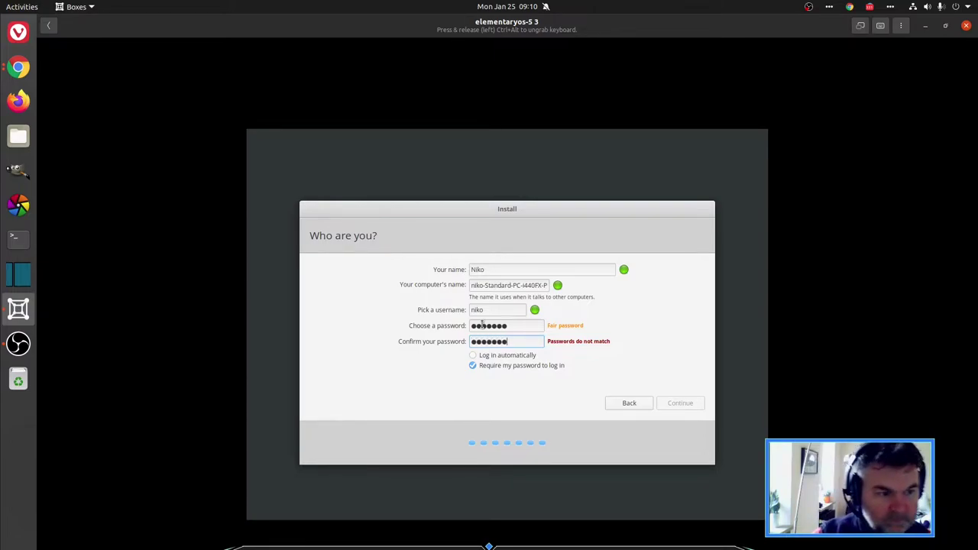
Replace the chosen account password so it matches the confirmation, and continue the installation with password login required.
double_click(482, 324)
text(*******)
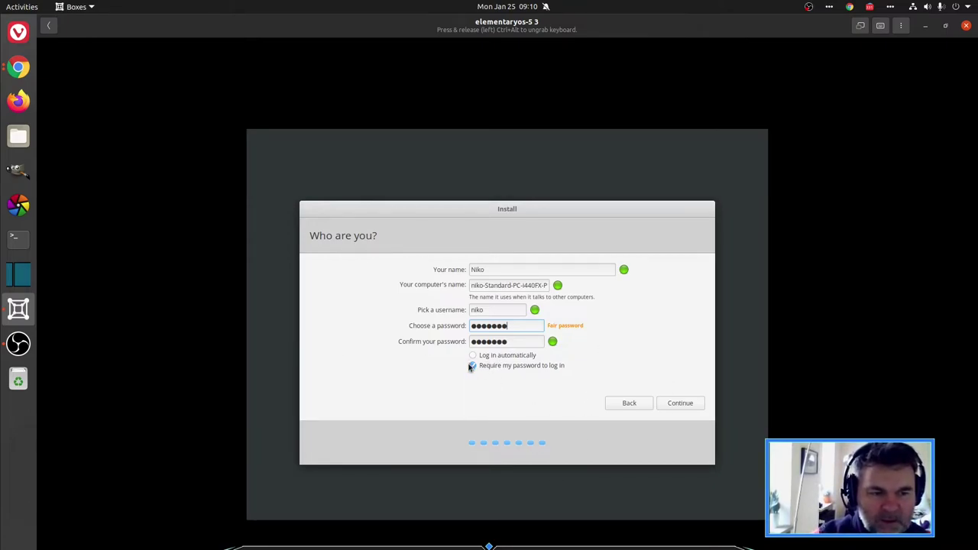
click(680, 404)
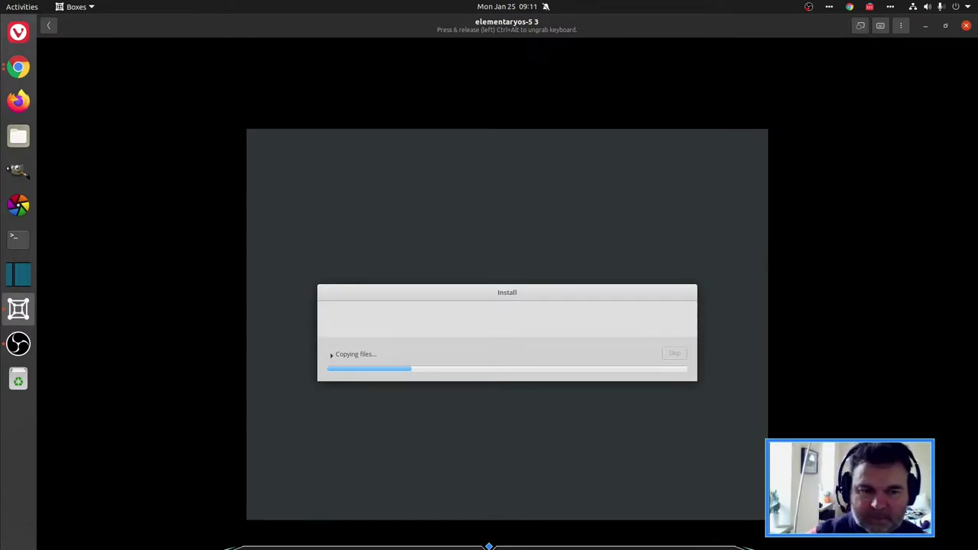
Expand the installer's detailed log while files are being copied, and collapse it again.
click(332, 356)
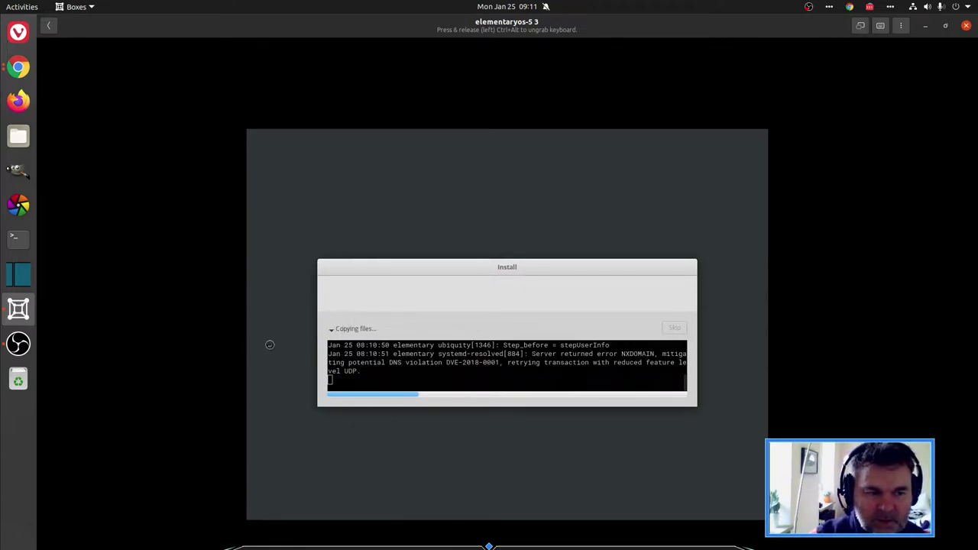
click(332, 329)
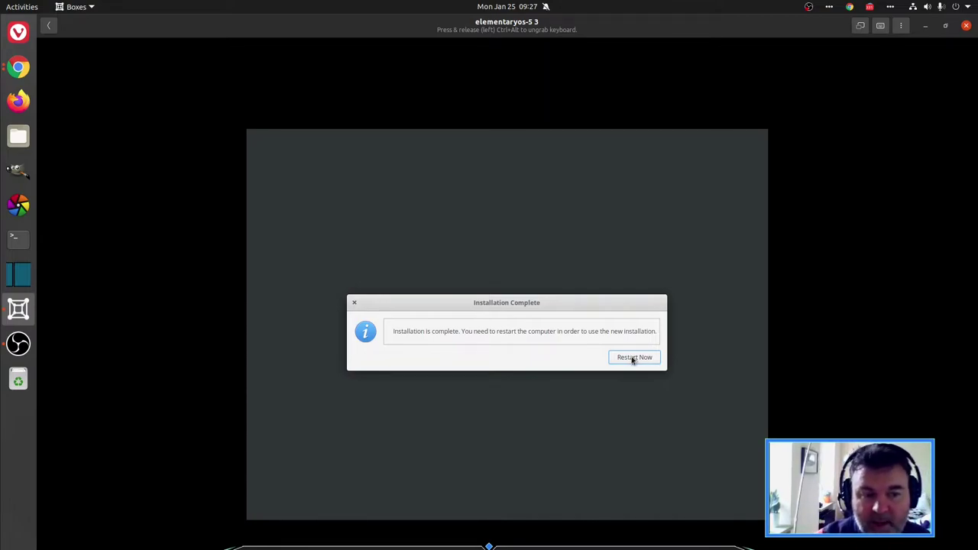
Restart out of the completed installer and start the elementaryos-5 3 virtual machine again.
click(632, 359)
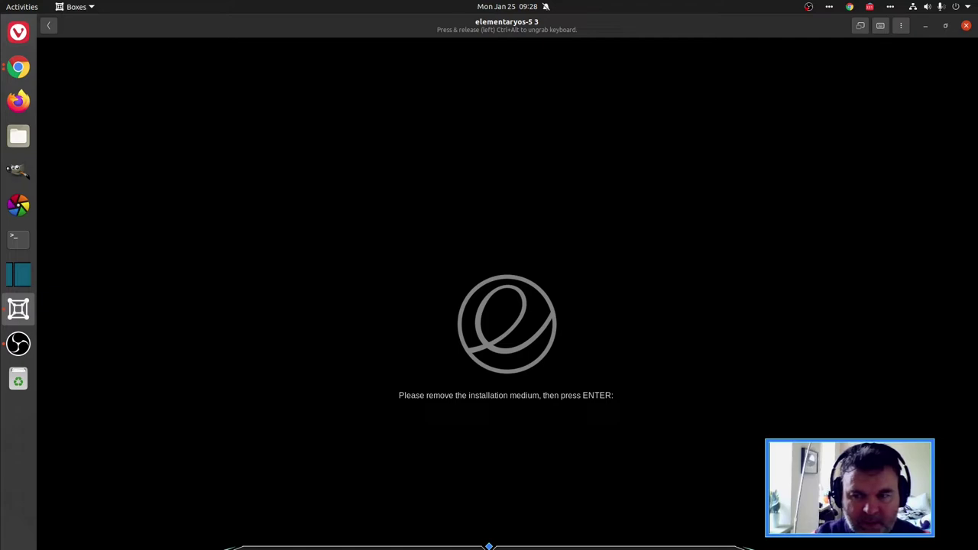
key(Return)
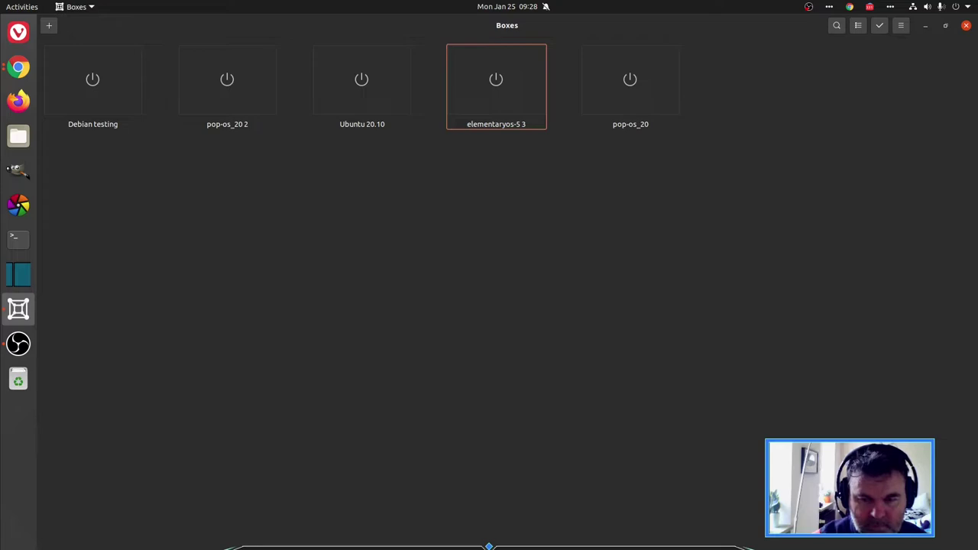
click(493, 89)
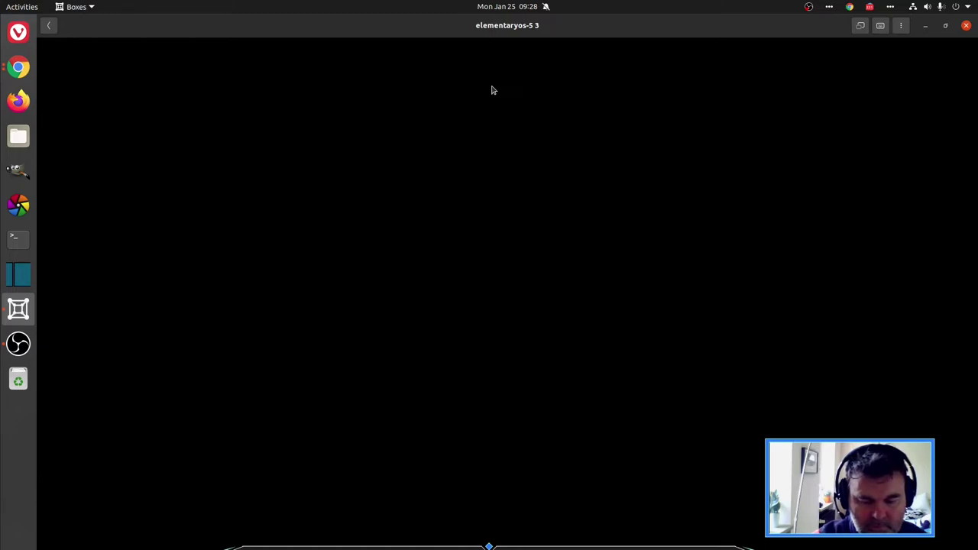
click(492, 90)
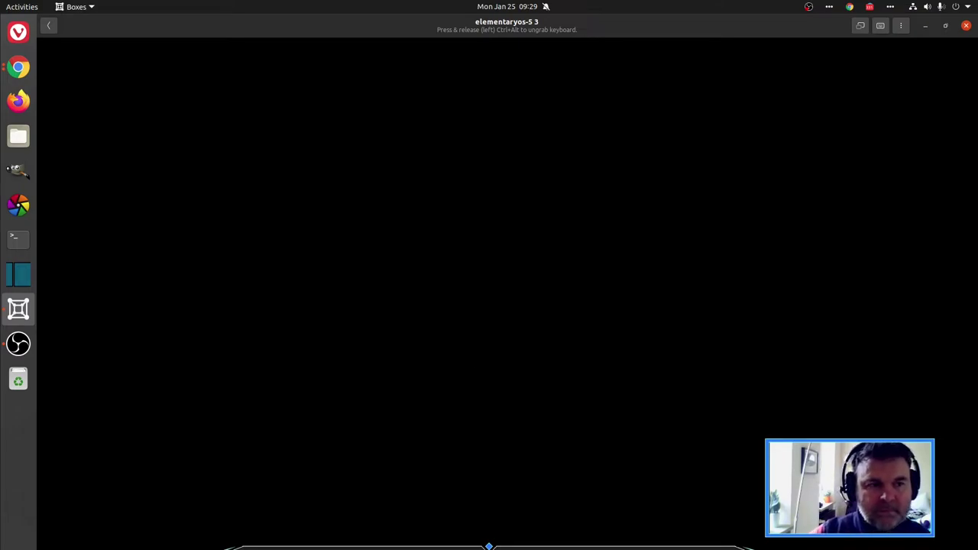
Release the keyboard grab, log in to elementary with the account password, and show the virtual machine in full screen.
key(ctrl+alt)
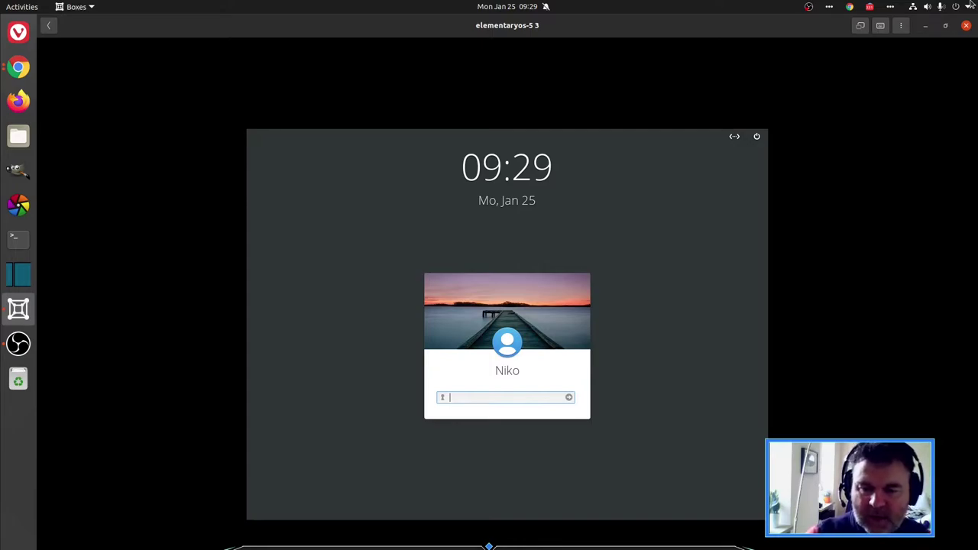
text(••••••)
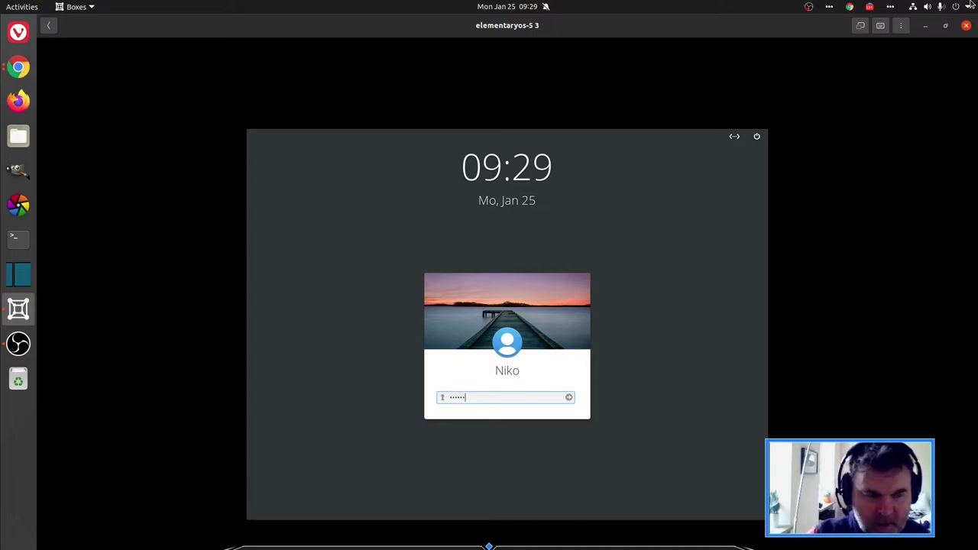
key(Return)
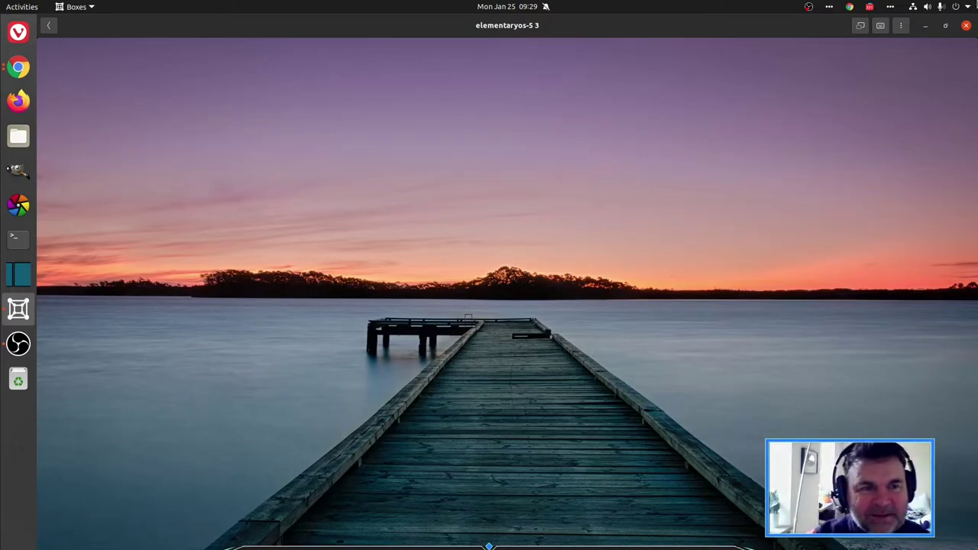
click(860, 25)
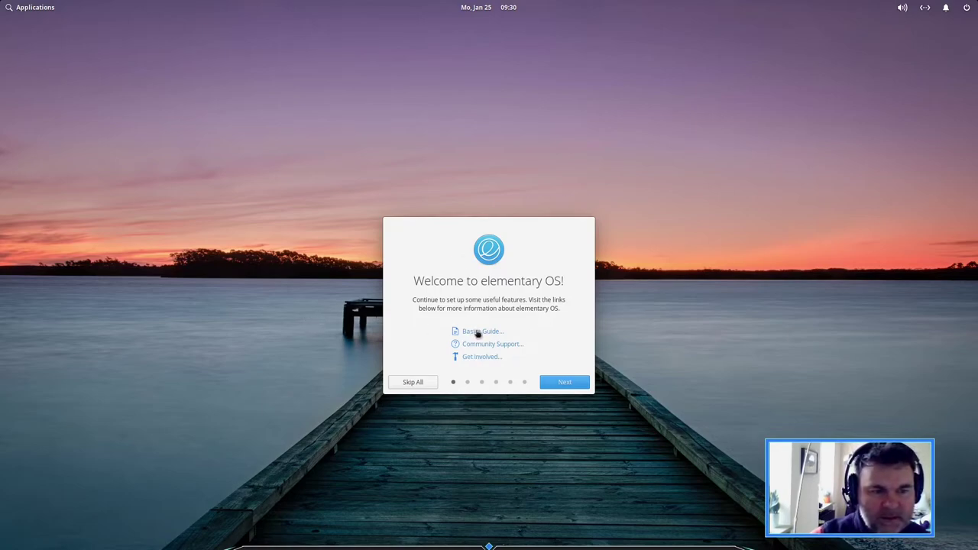
Advance the welcome setup to Housekeeping, keeping Location Services enabled and leaving Night Light off.
click(558, 383)
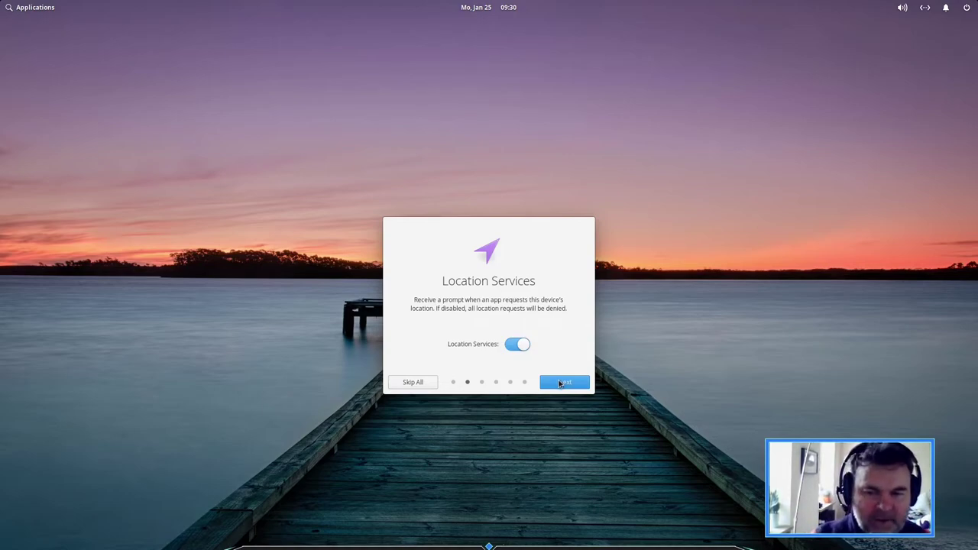
click(560, 384)
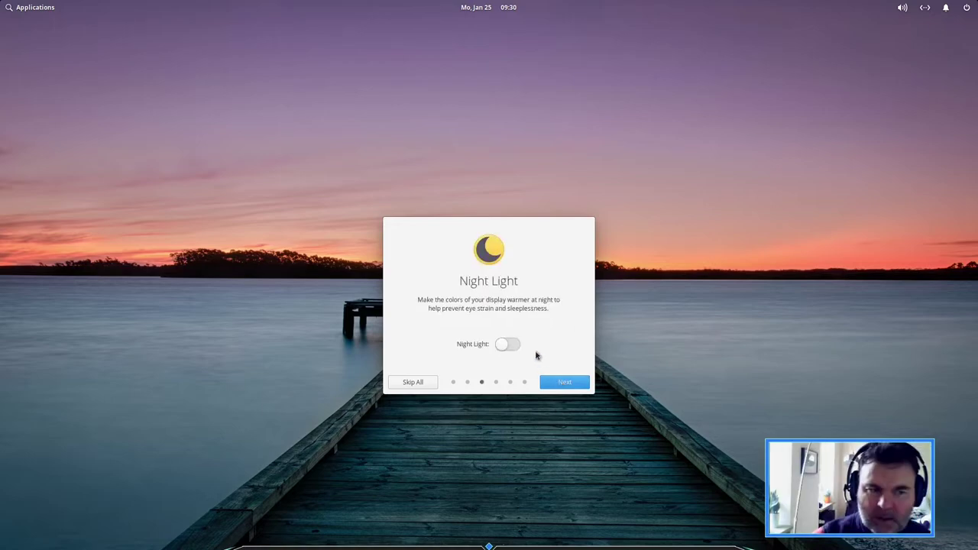
click(510, 344)
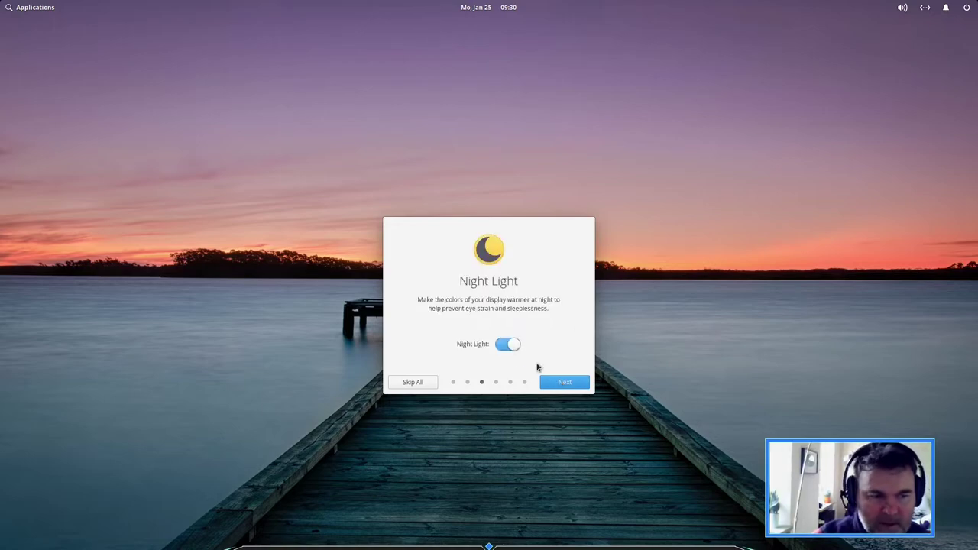
click(509, 346)
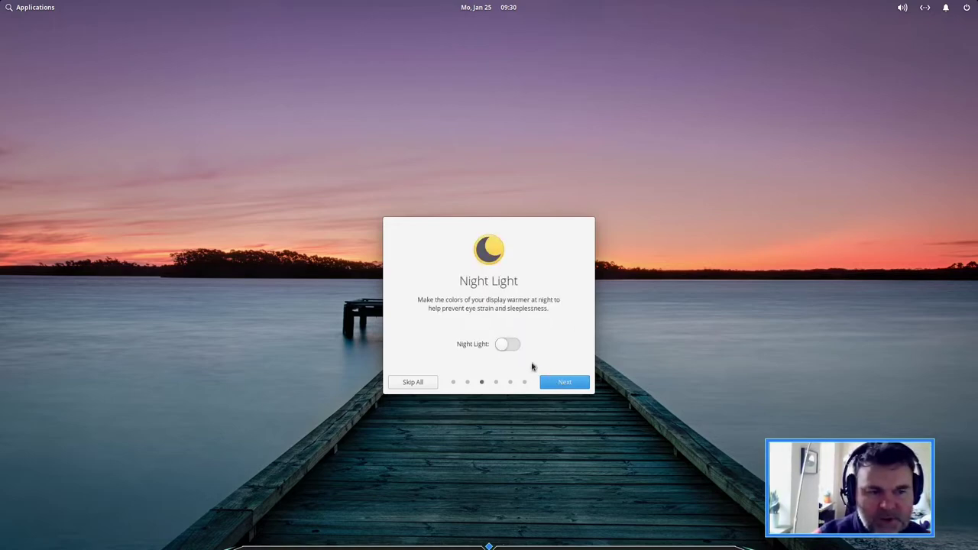
click(567, 388)
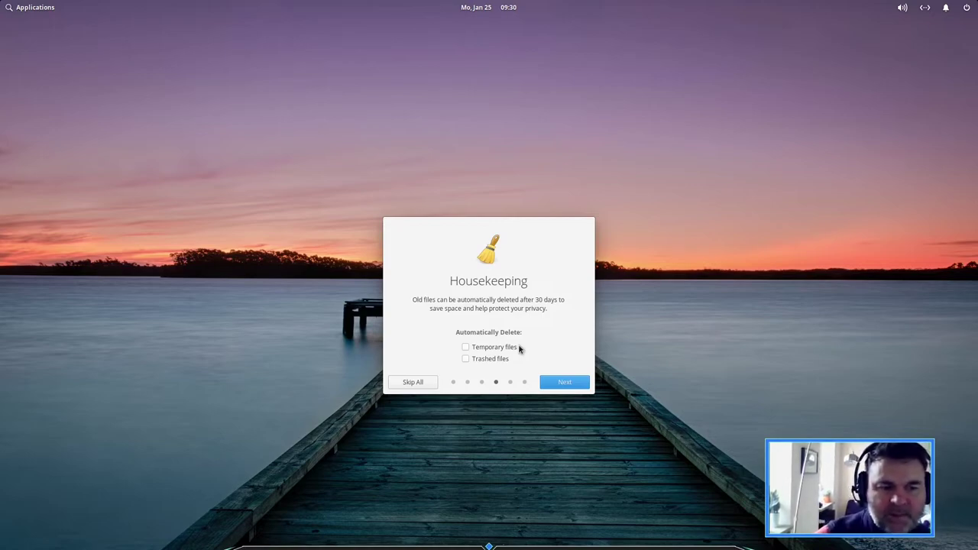
Advance the welcome setup to its final page, leaving automatic file deletion off, and open System Settings from there.
click(560, 387)
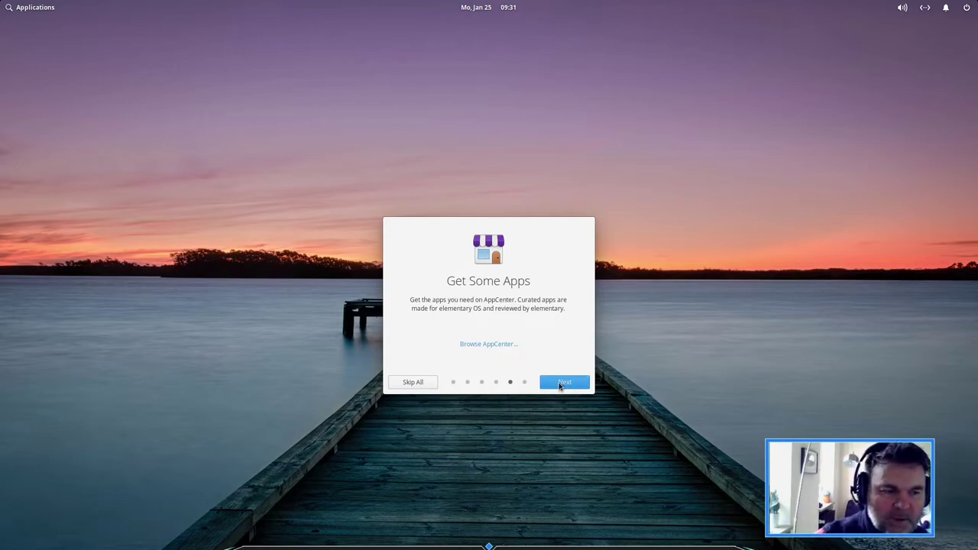
click(560, 384)
click(488, 345)
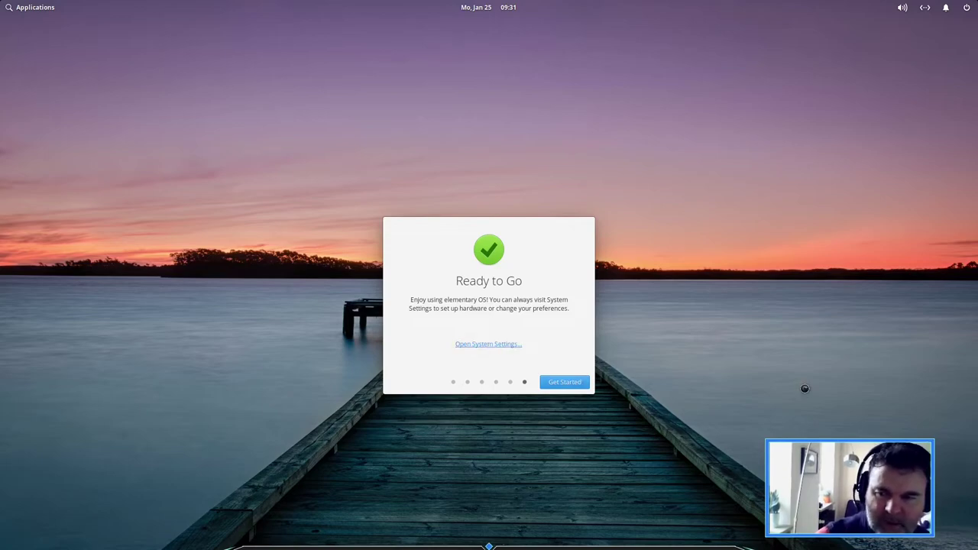
click(478, 349)
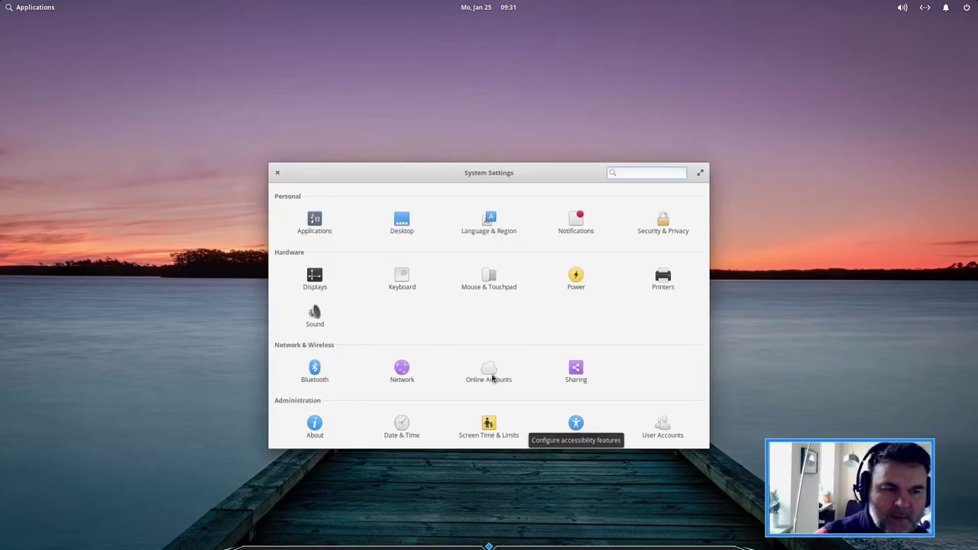
Move the System Settings window aside to uncover the welcome setup, and finish the setup with Get Started.
drag(428, 168, 665, 145)
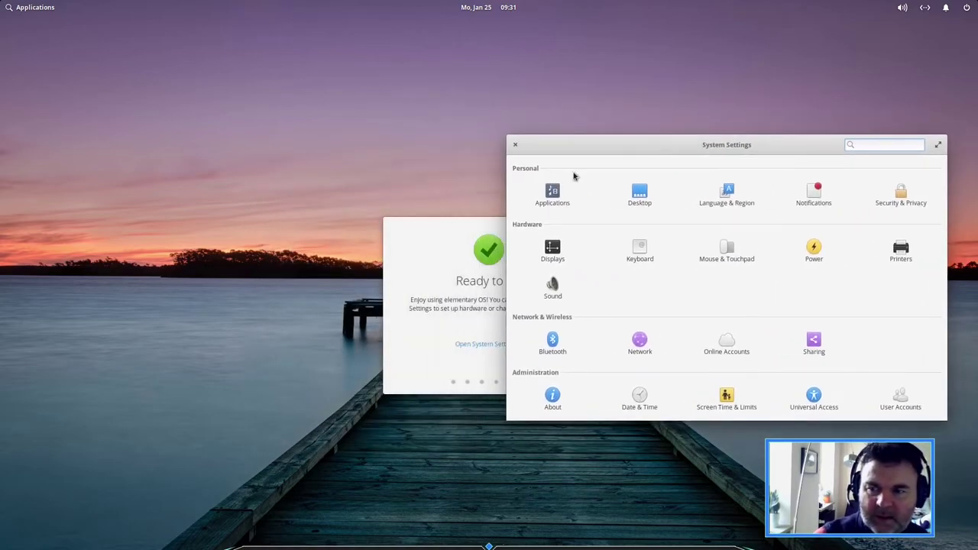
click(428, 348)
click(557, 386)
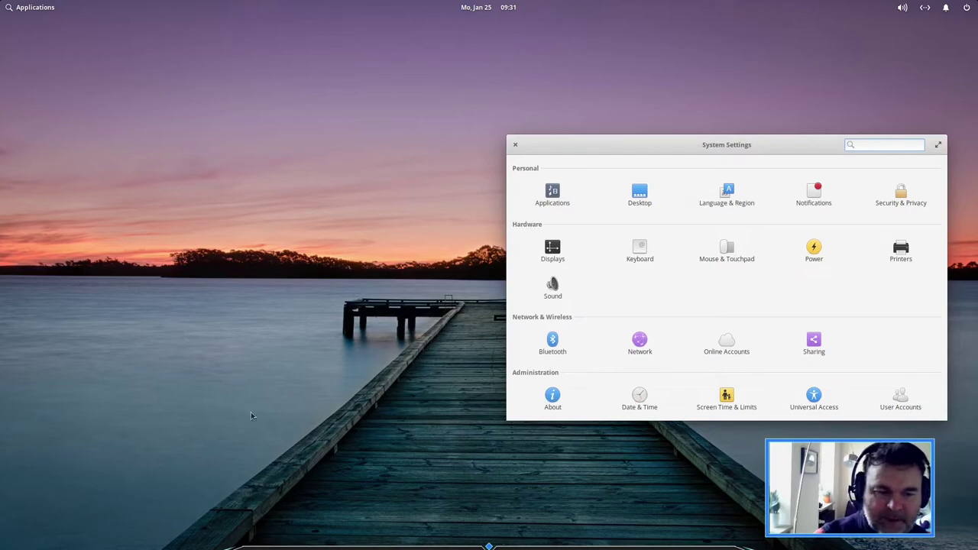
Open the Applications menu, try its category view, and return to the grid view.
click(29, 11)
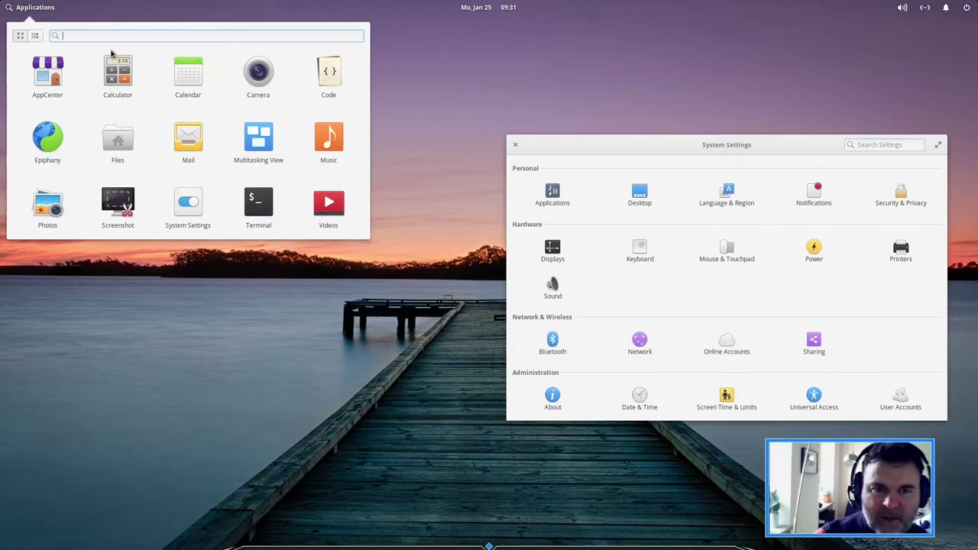
click(34, 36)
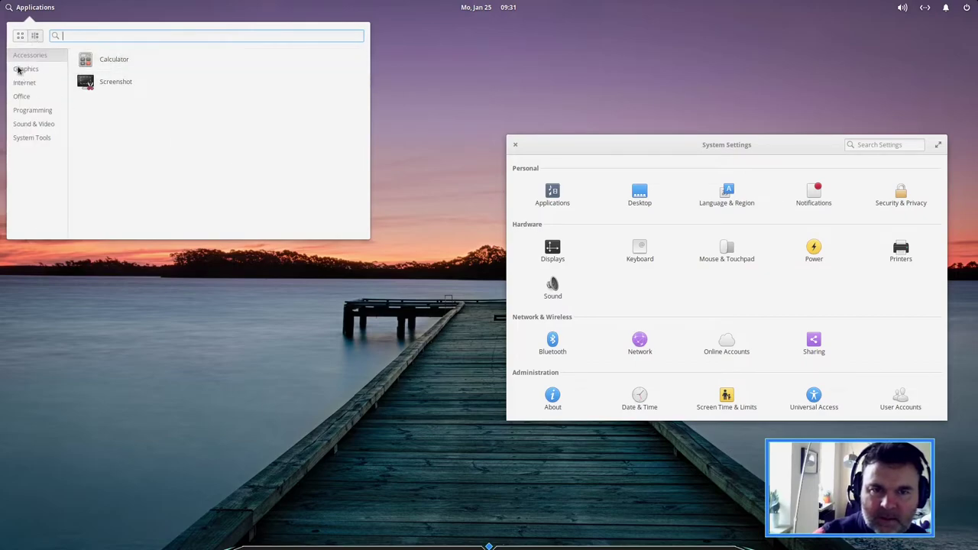
click(17, 70)
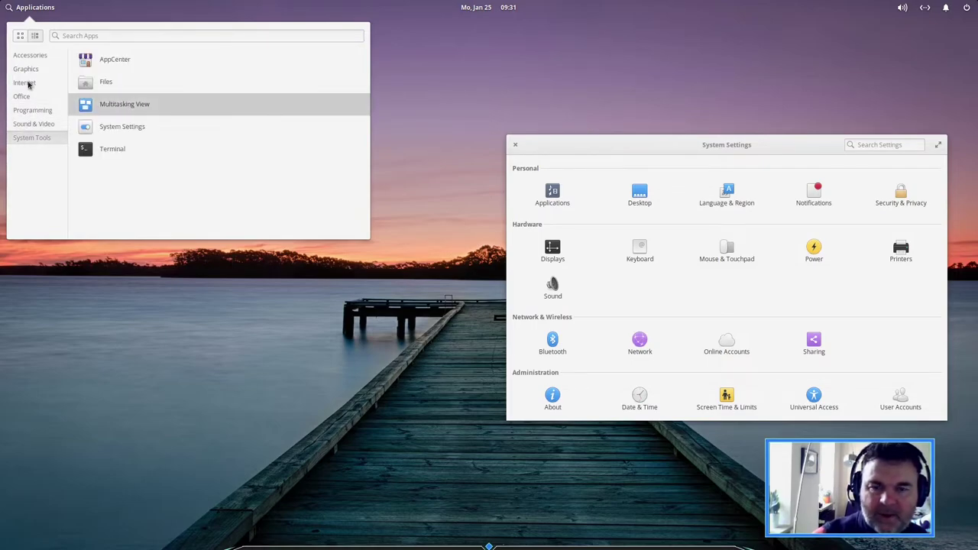
click(20, 36)
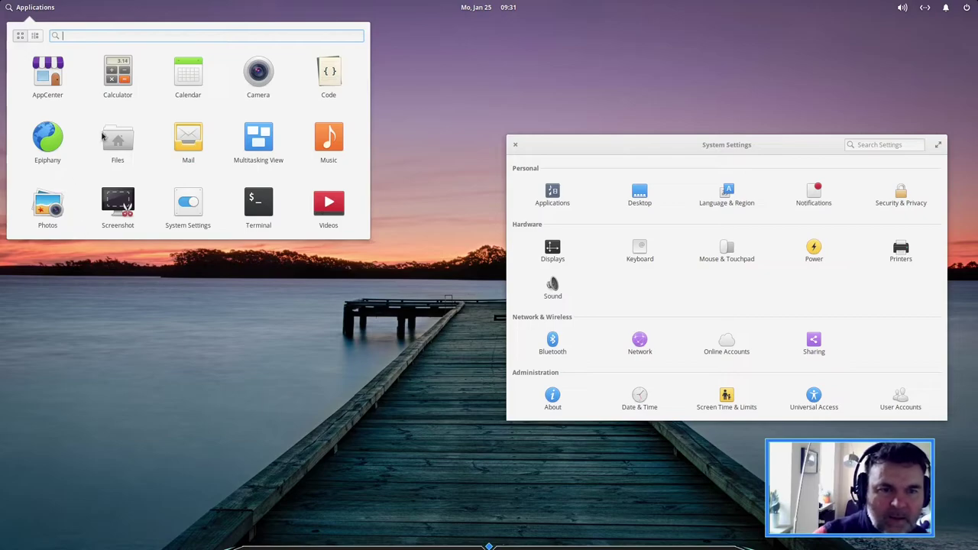
Show the Applications menu by category and examine the apps in each category from Accessories to System Tools.
click(35, 37)
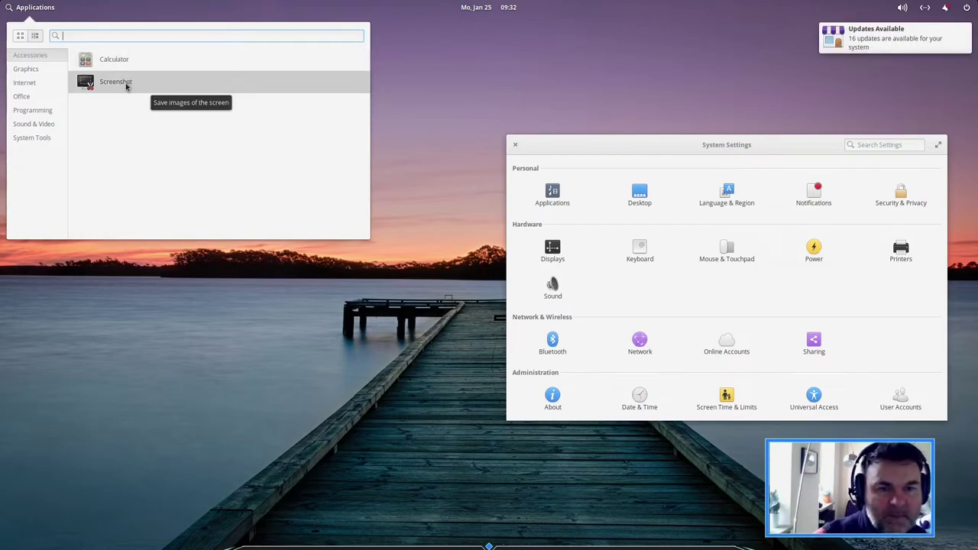
click(30, 69)
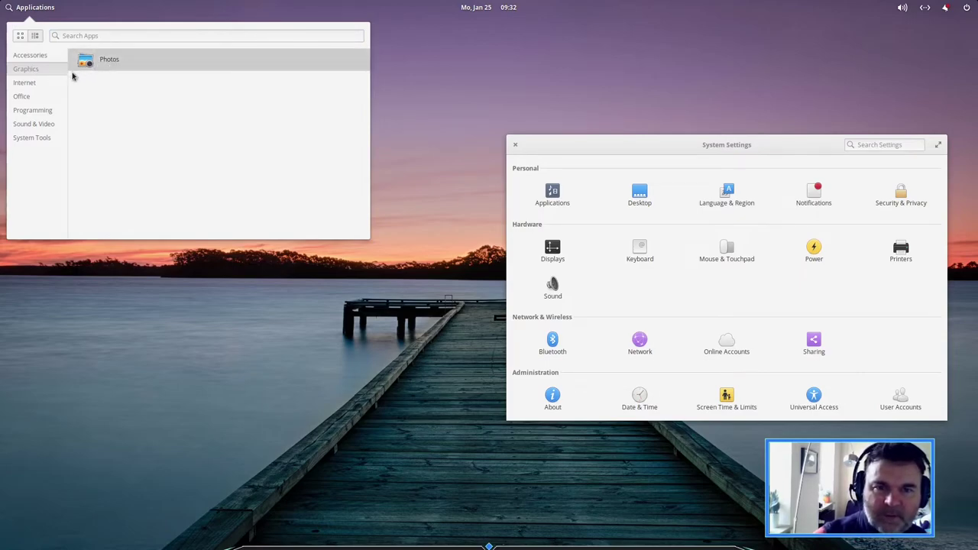
click(40, 85)
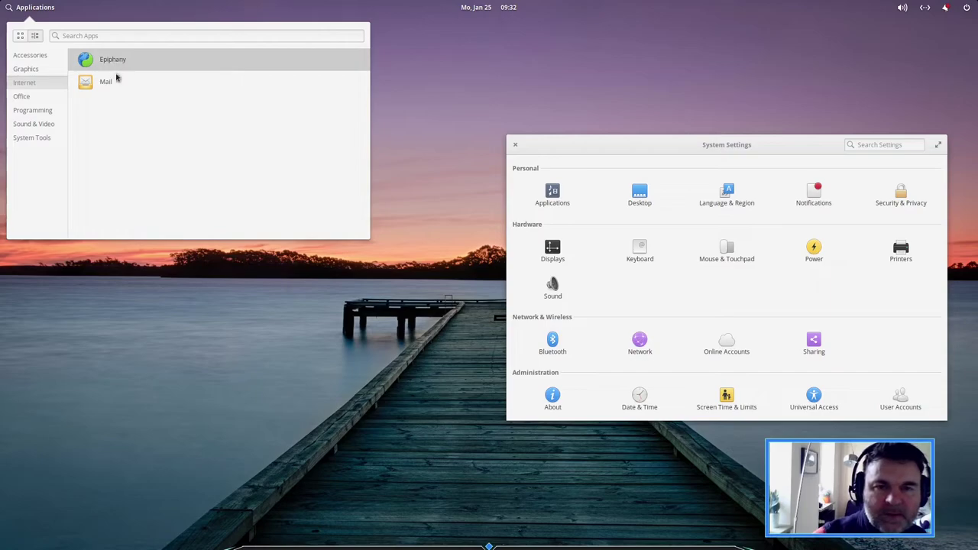
click(24, 98)
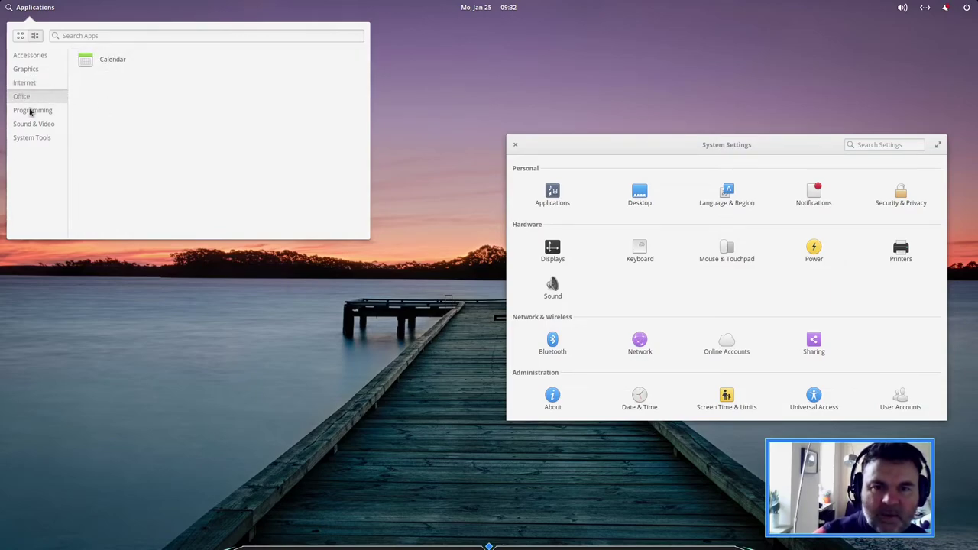
click(31, 111)
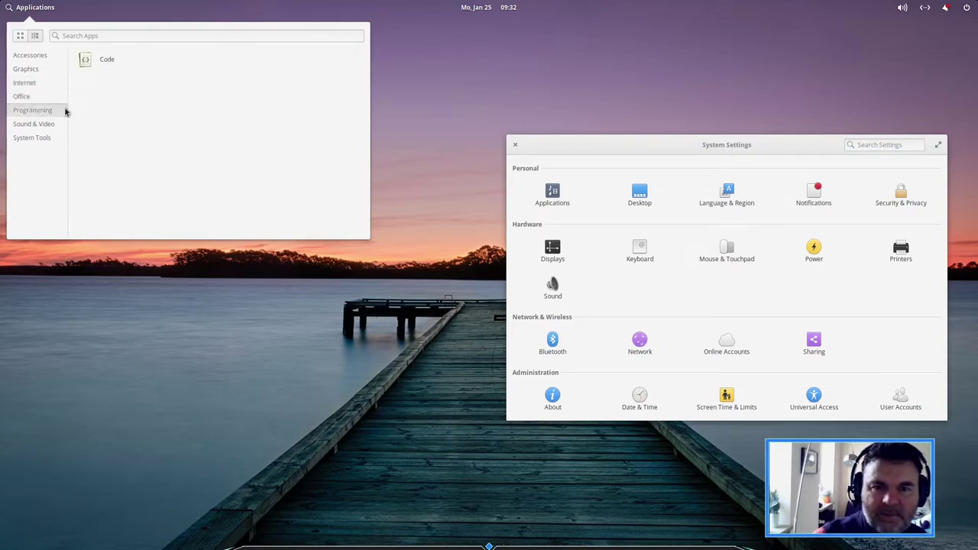
click(23, 125)
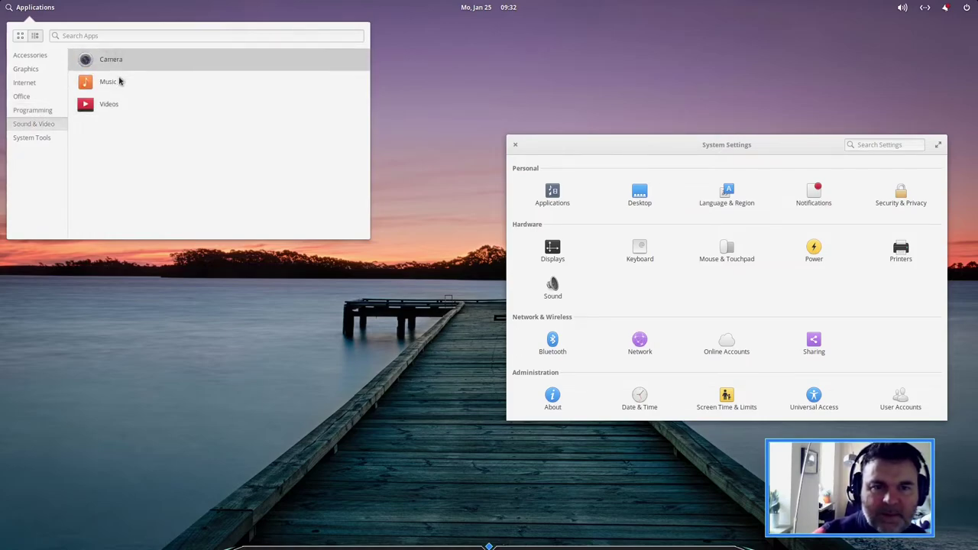
click(21, 141)
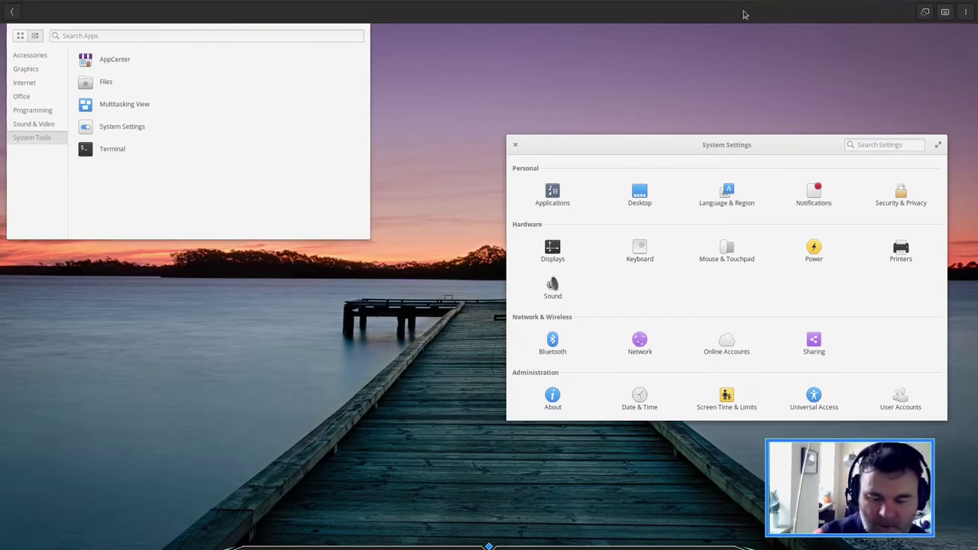
Take the virtual machine out of full screen and switch to OBS Studio.
mouse_move(839, 12)
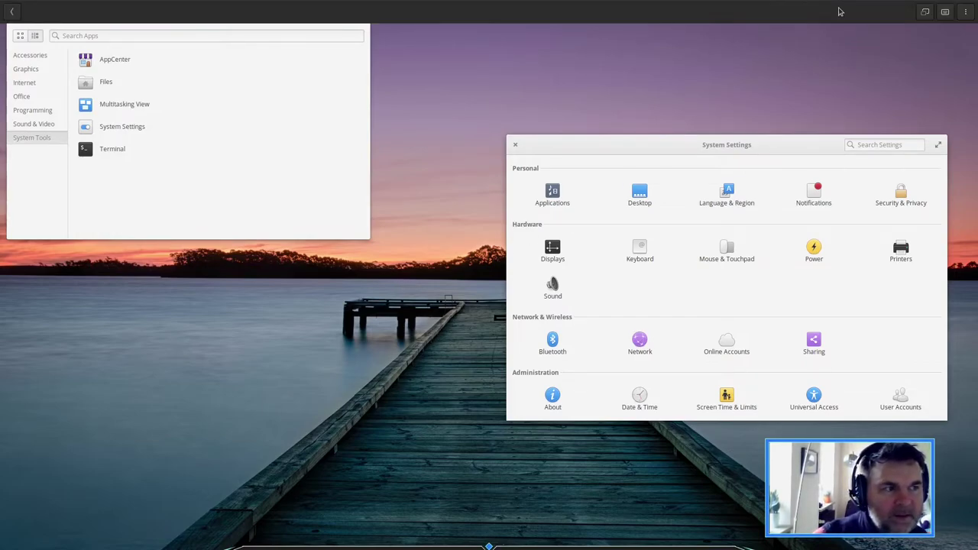
click(924, 12)
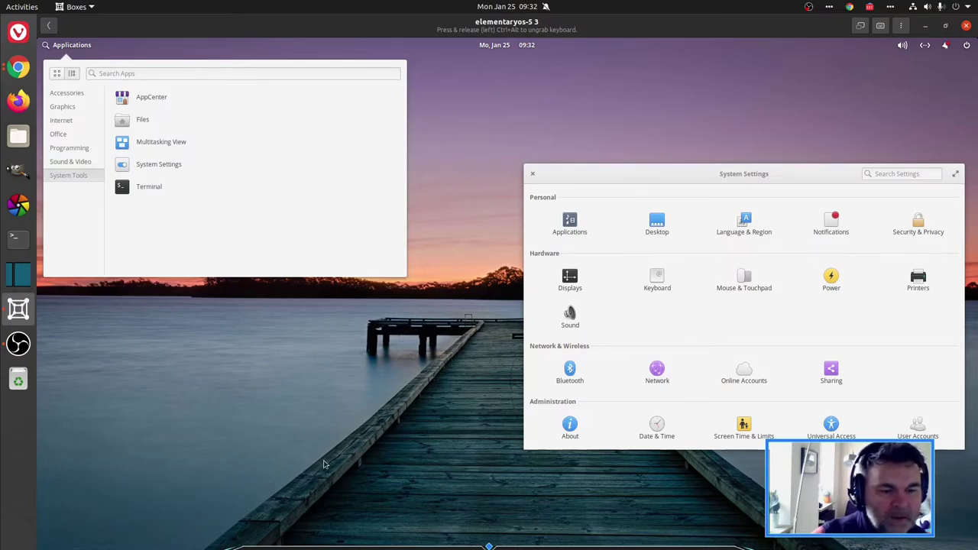
key(alt+Tab)
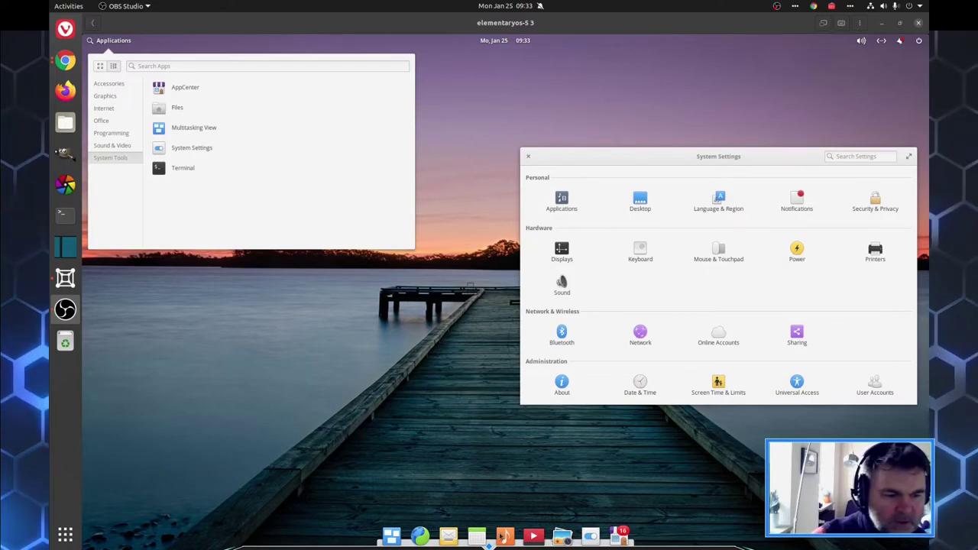
Close the Applications menu, launch AppCenter from the dock, and arrange its window beside System Settings.
click(611, 489)
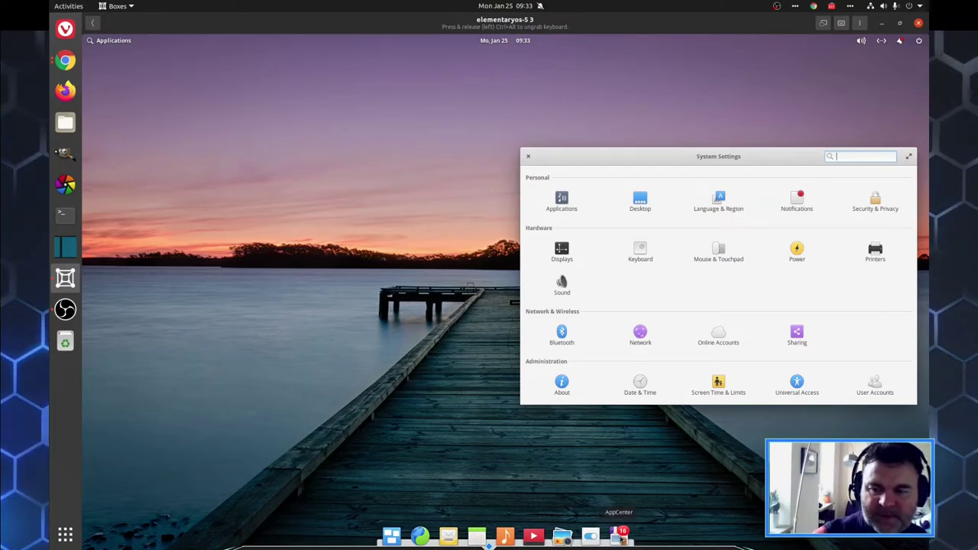
click(619, 537)
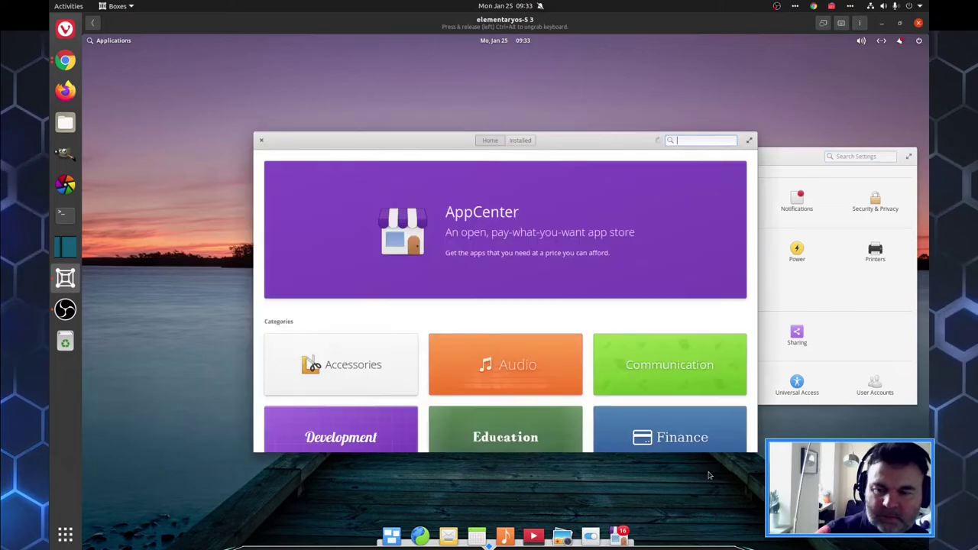
drag(555, 140, 383, 127)
drag(617, 150, 673, 155)
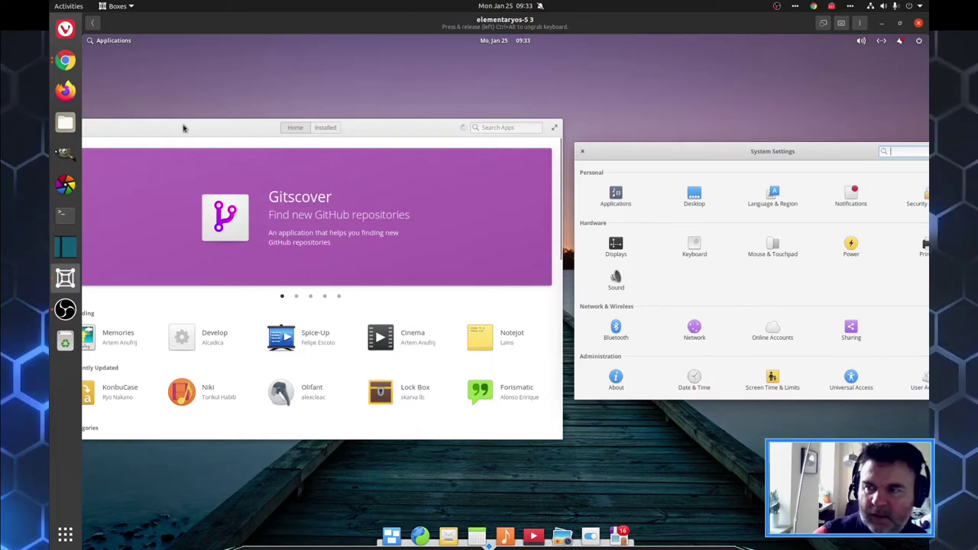
drag(214, 128, 246, 80)
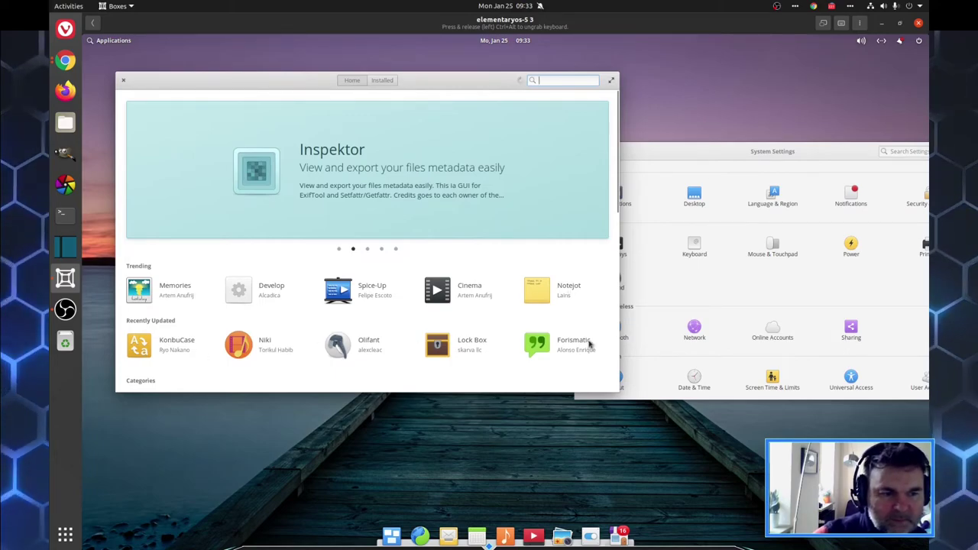
Look through the AppCenter home page and the apps in the Education category, and return to the category overview.
scroll(264, 330, down, 3)
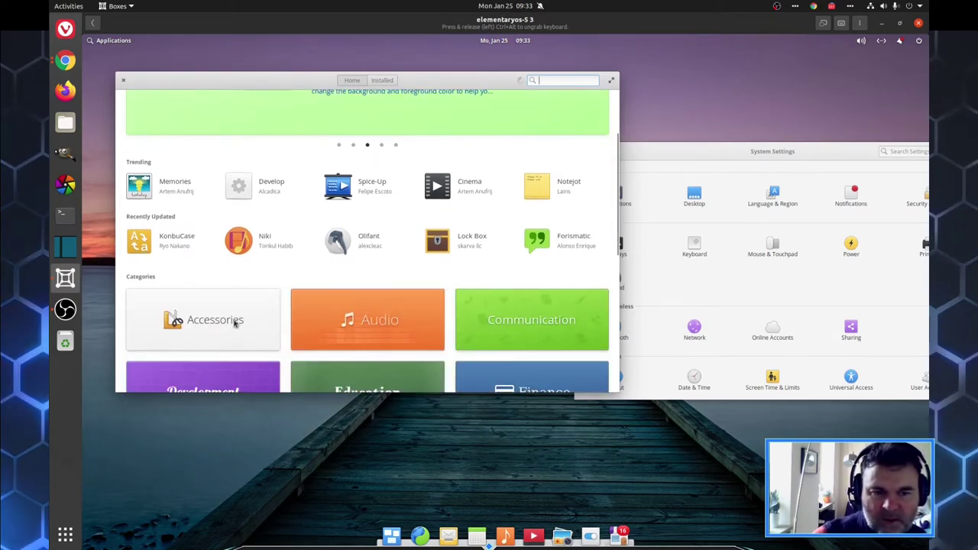
scroll(234, 321, down, 3)
scroll(284, 265, down, 2)
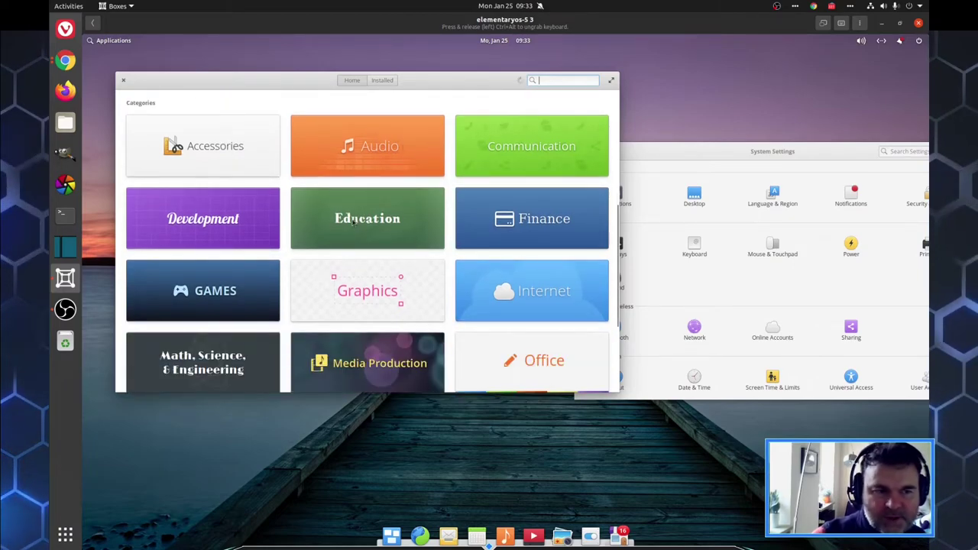
click(390, 240)
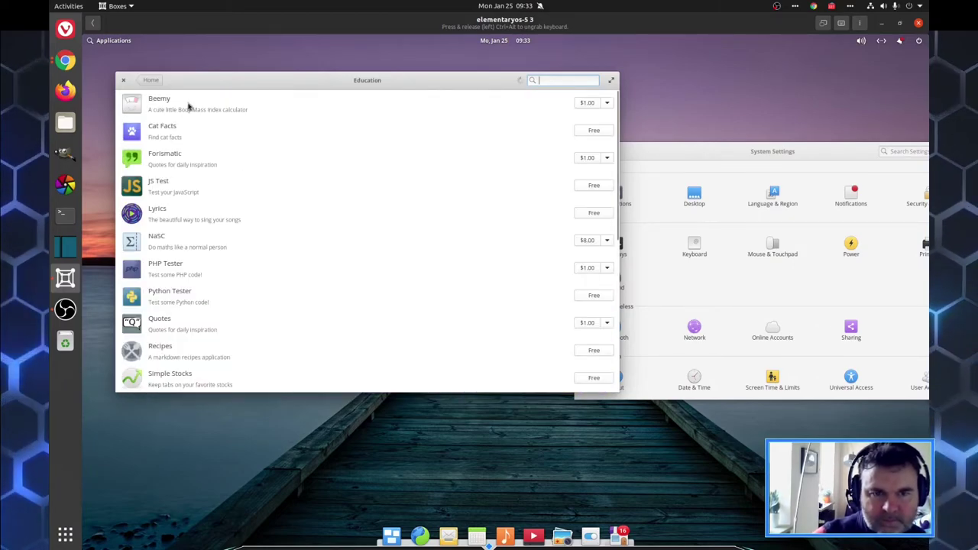
scroll(177, 258, down, 1)
scroll(176, 258, down, 5)
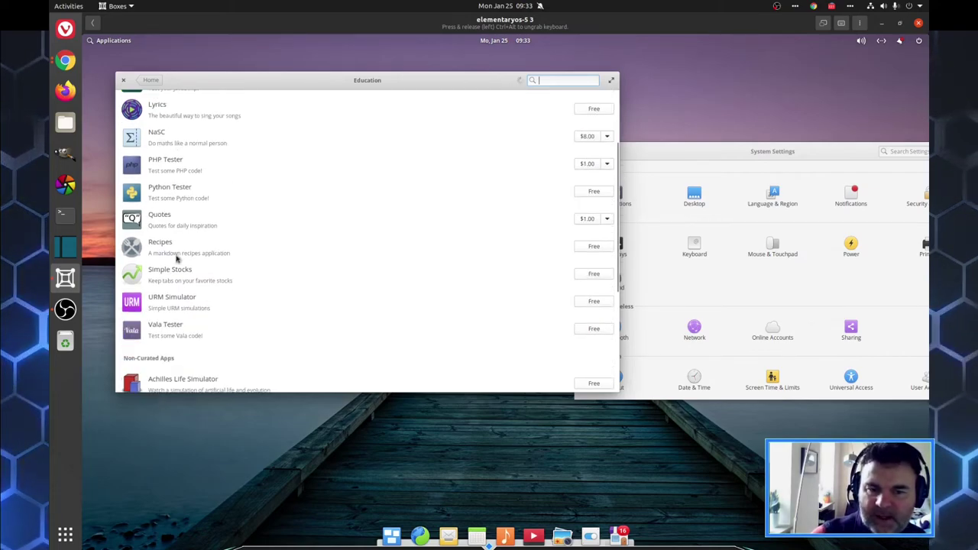
scroll(176, 262, up, 4)
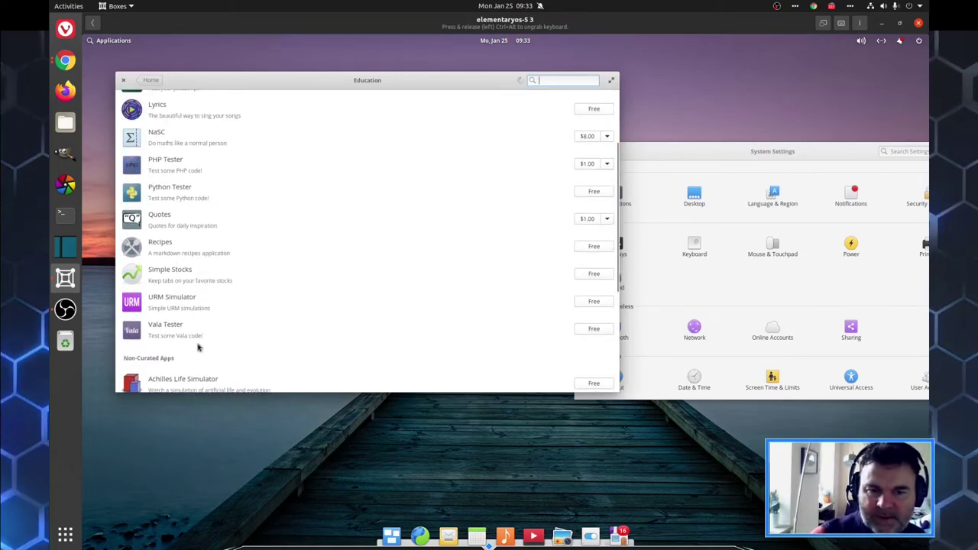
scroll(195, 340, up, 3)
key(alt+Left)
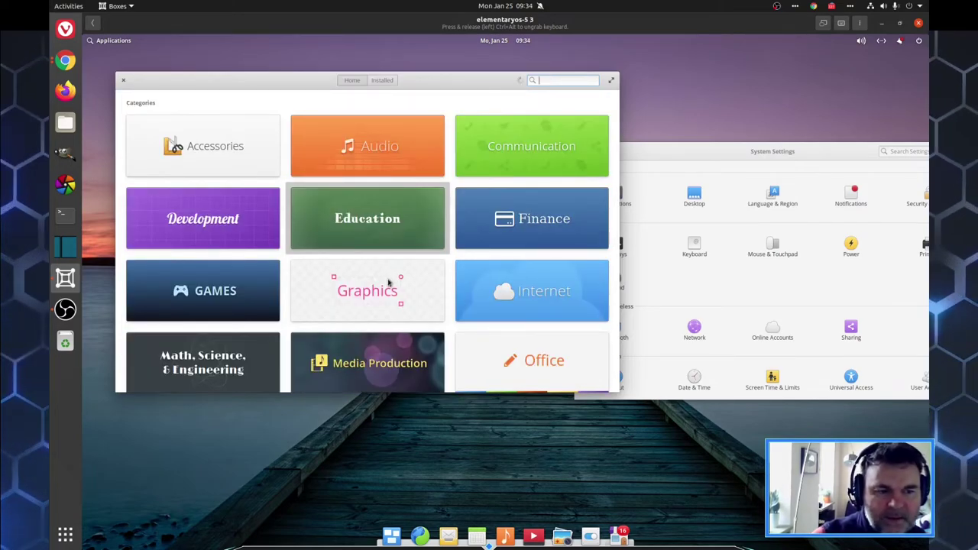
Open AppCenter's Office category and look through its curated apps down to the Non-Curated Apps section.
scroll(387, 283, down, 2)
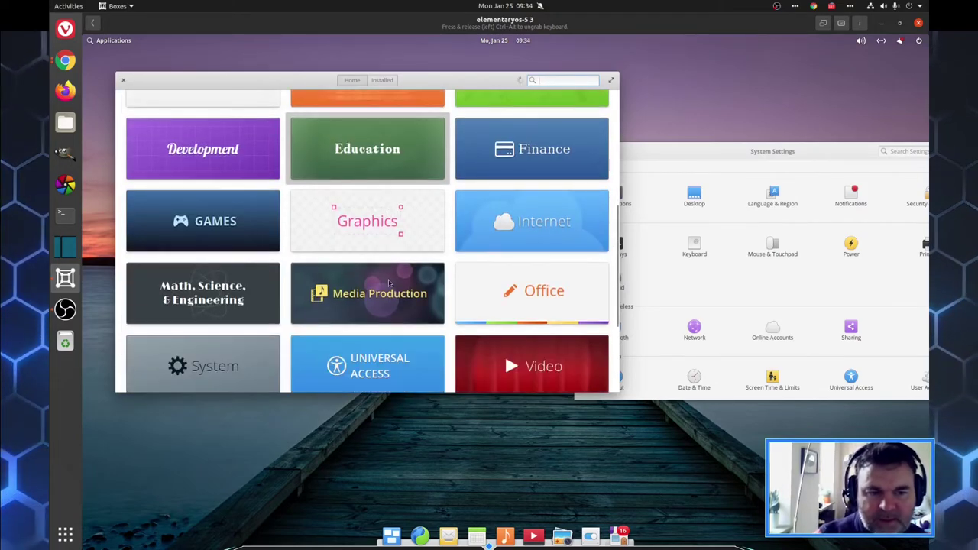
scroll(389, 282, down, 1)
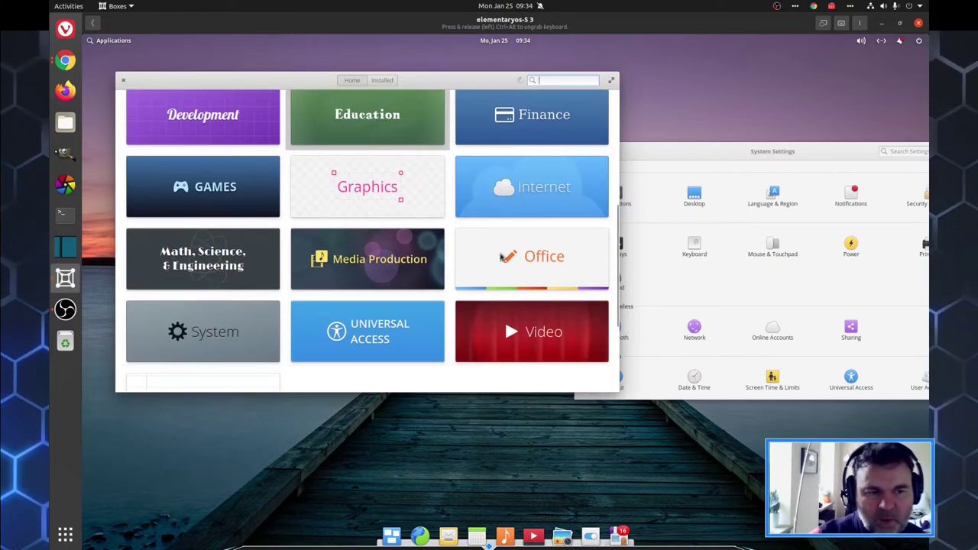
click(531, 246)
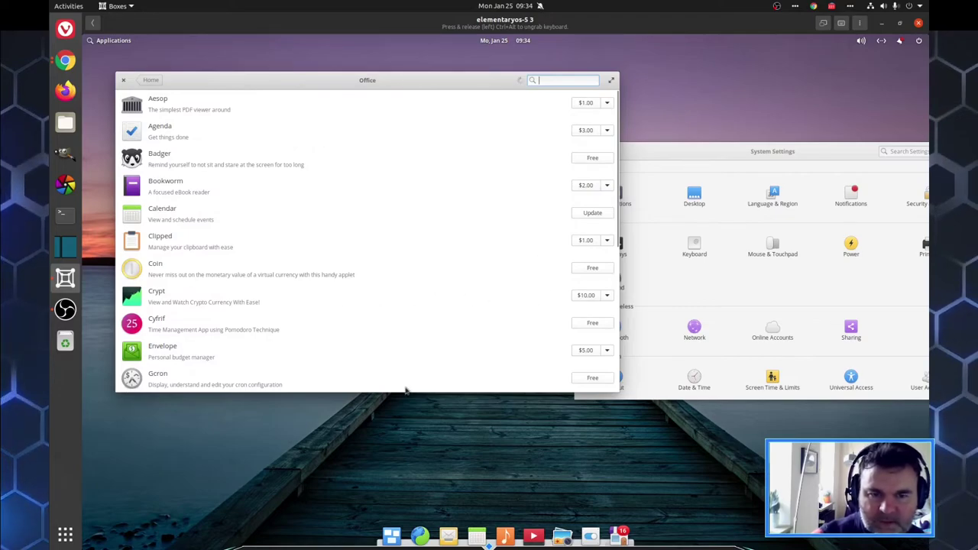
scroll(223, 213, down, 6)
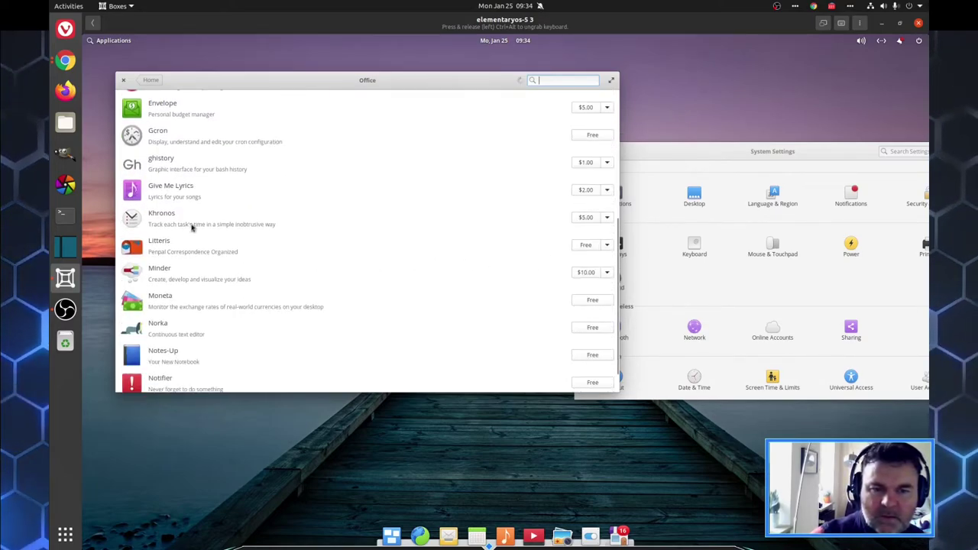
scroll(191, 227, down, 10)
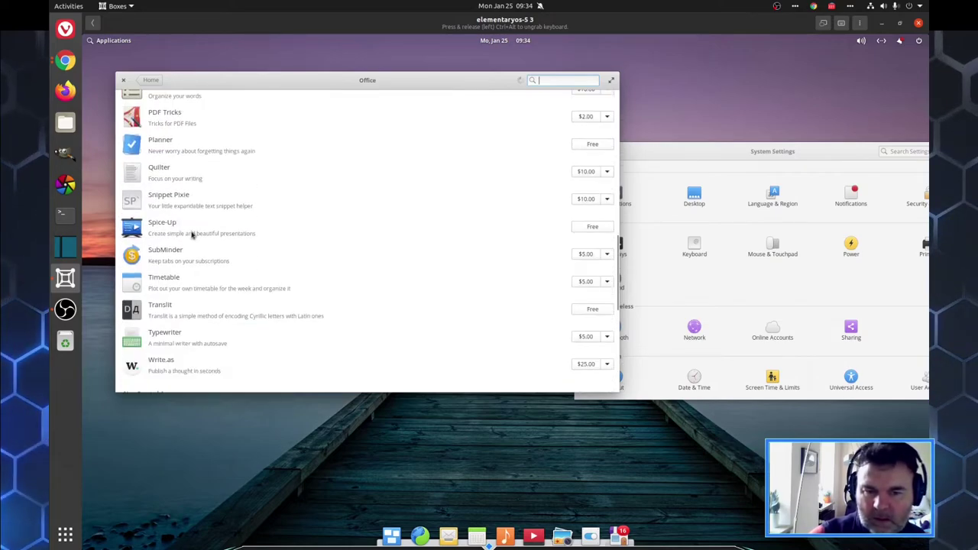
scroll(192, 235, down, 1)
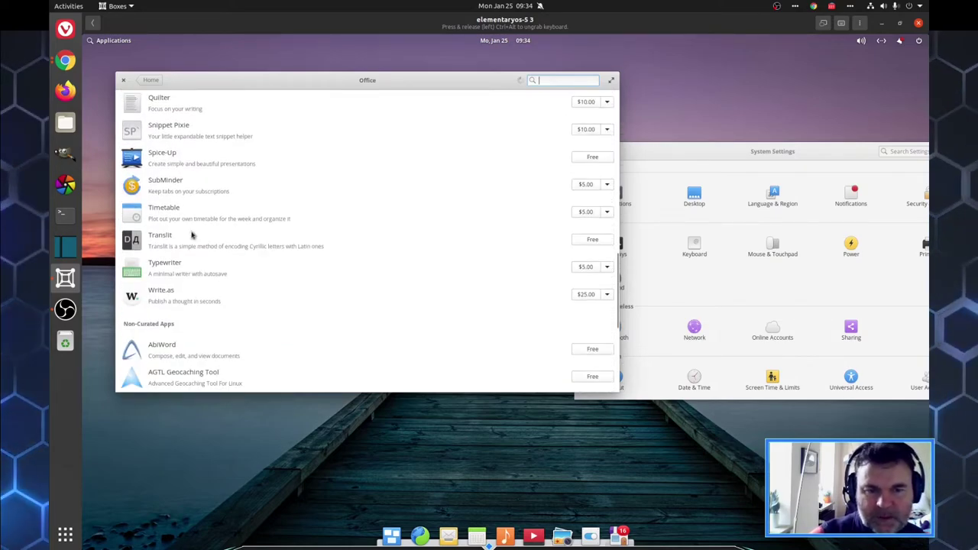
Look through the rest of the Office category's curated apps and its Non-Curated Apps down to FocusWriter.
scroll(189, 268, up, 10)
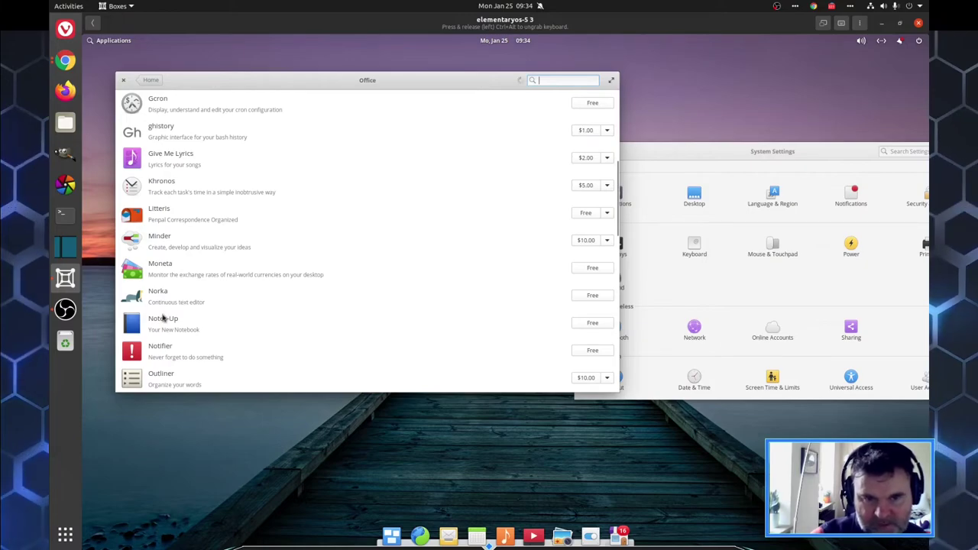
scroll(174, 291, down, 8)
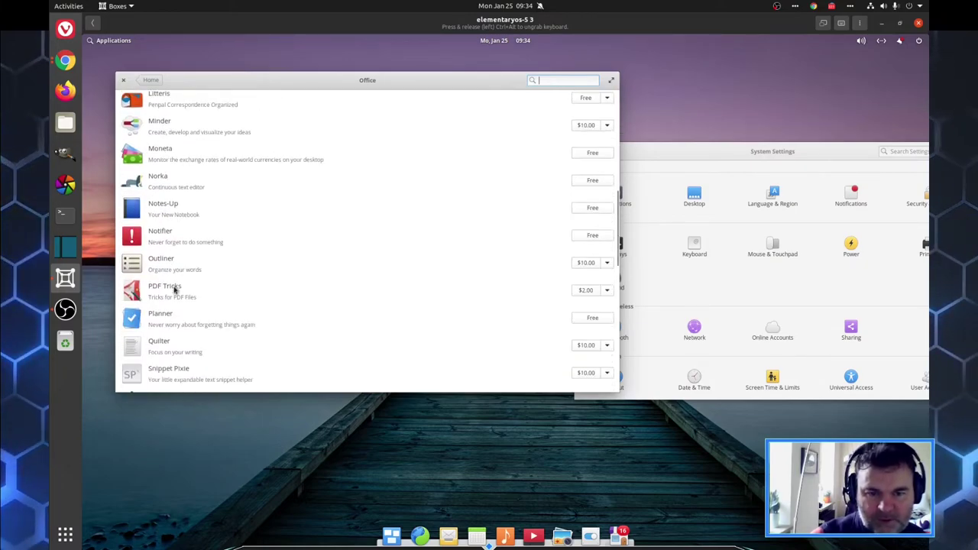
scroll(174, 290, down, 5)
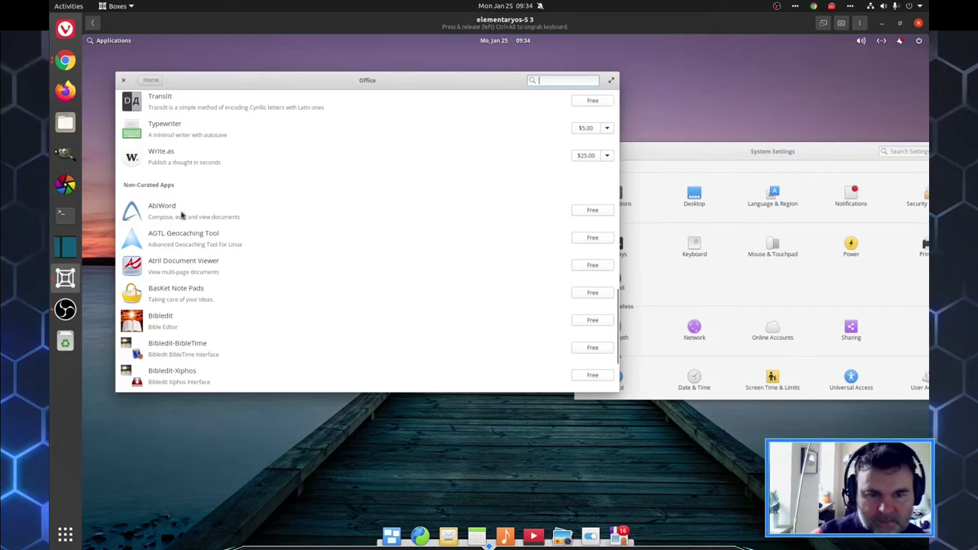
scroll(210, 252, down, 3)
scroll(210, 258, down, 10)
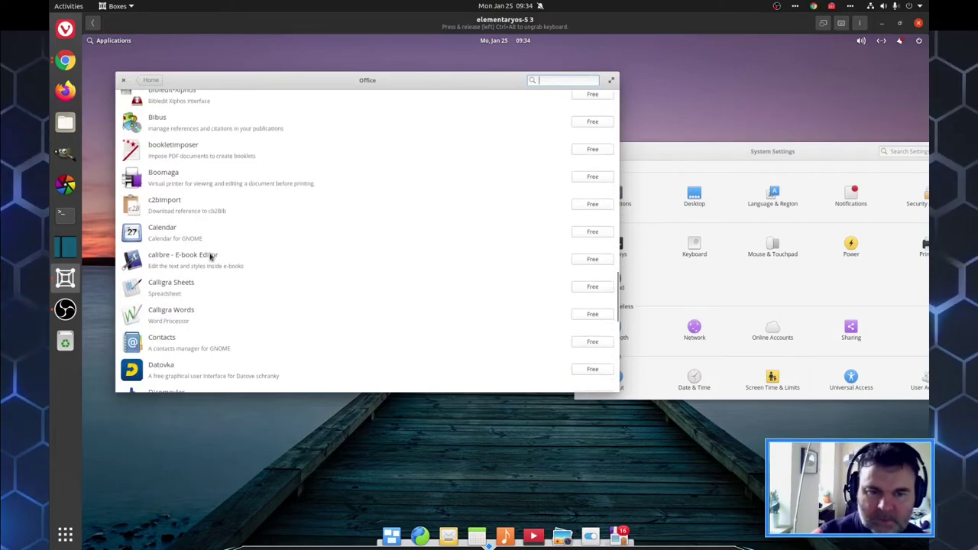
scroll(210, 258, down, 1)
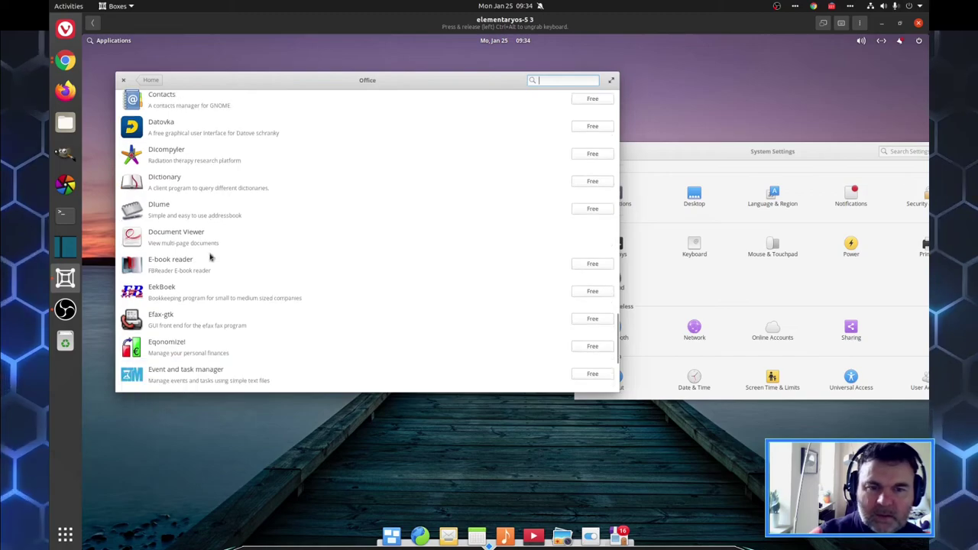
scroll(210, 258, down, 6)
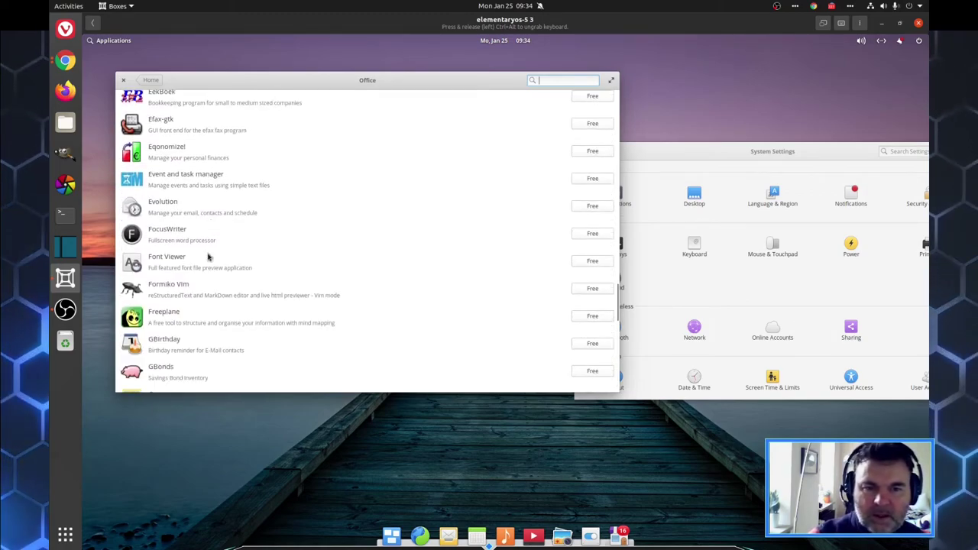
View FocusWriter's detail page with its screenshot and description, and return to the Office list.
click(160, 237)
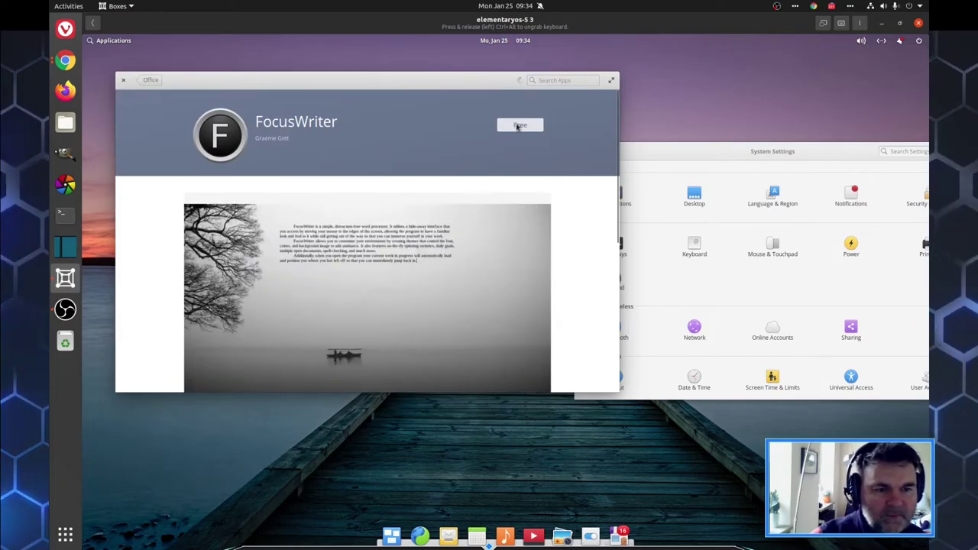
scroll(555, 297, down, 4)
scroll(378, 311, up, 2)
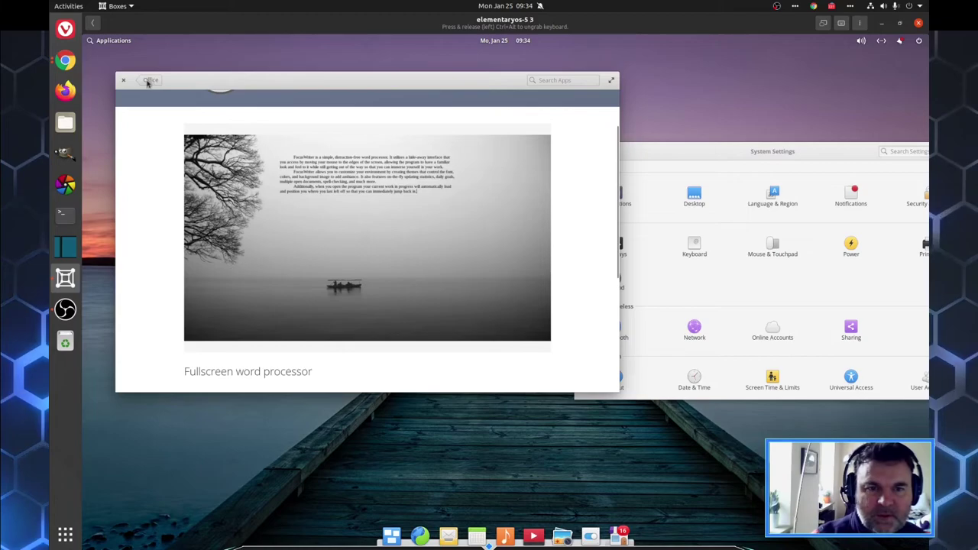
scroll(374, 218, up, 2)
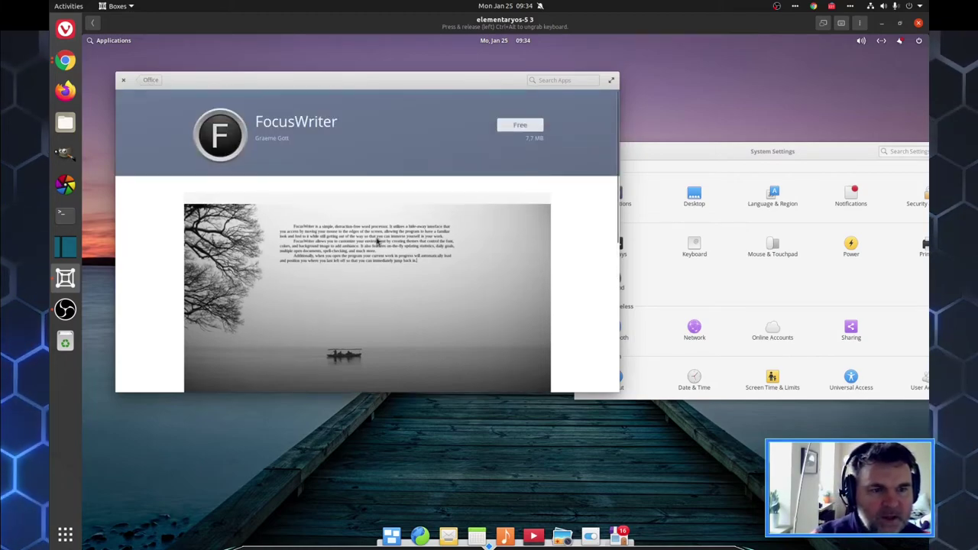
click(147, 81)
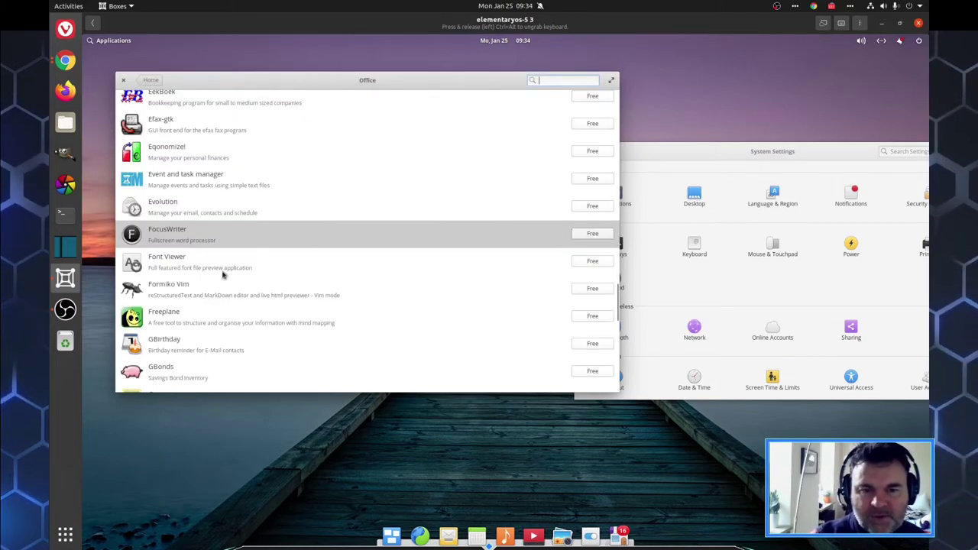
Look further through the non-curated Office apps down to HotelDruid, and return to the category overview.
scroll(212, 278, down, 10)
scroll(212, 279, down, 6)
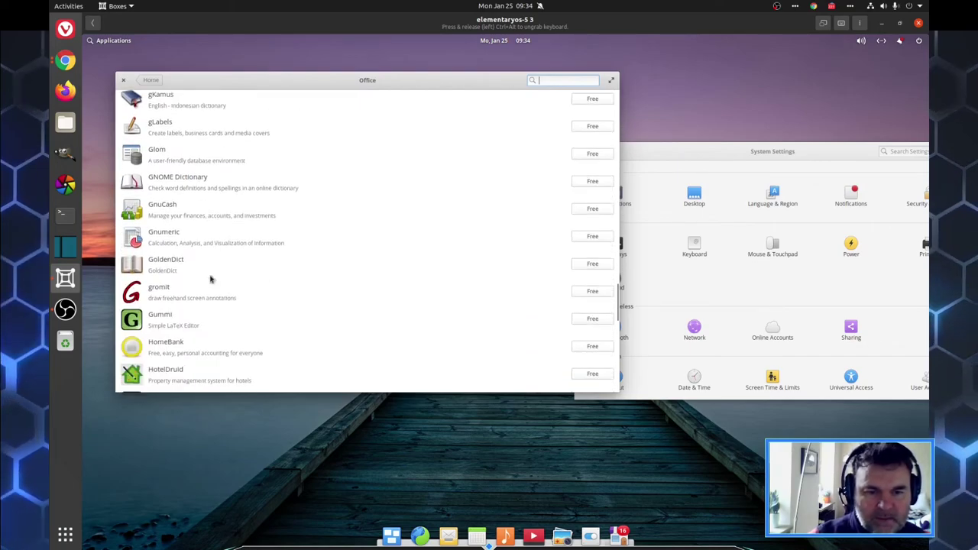
scroll(211, 279, up, 10)
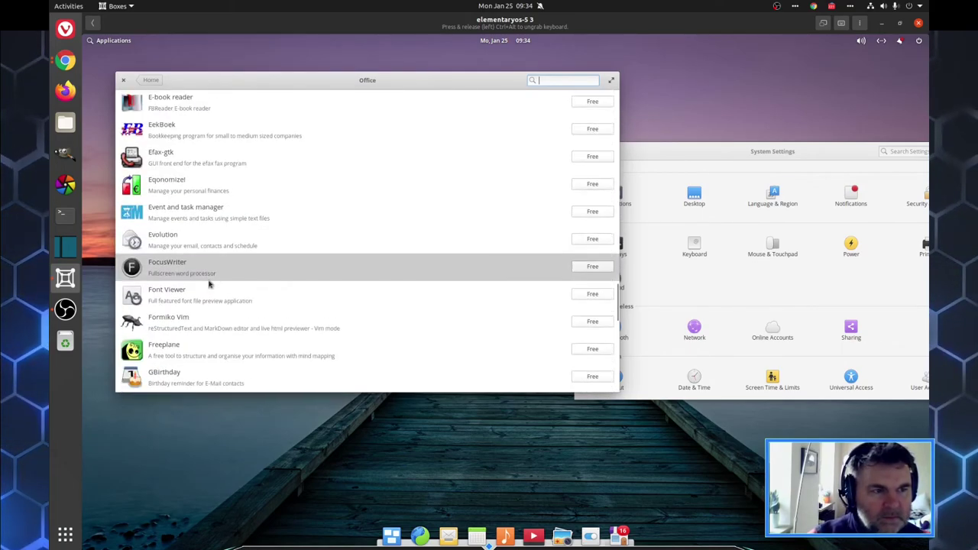
click(150, 81)
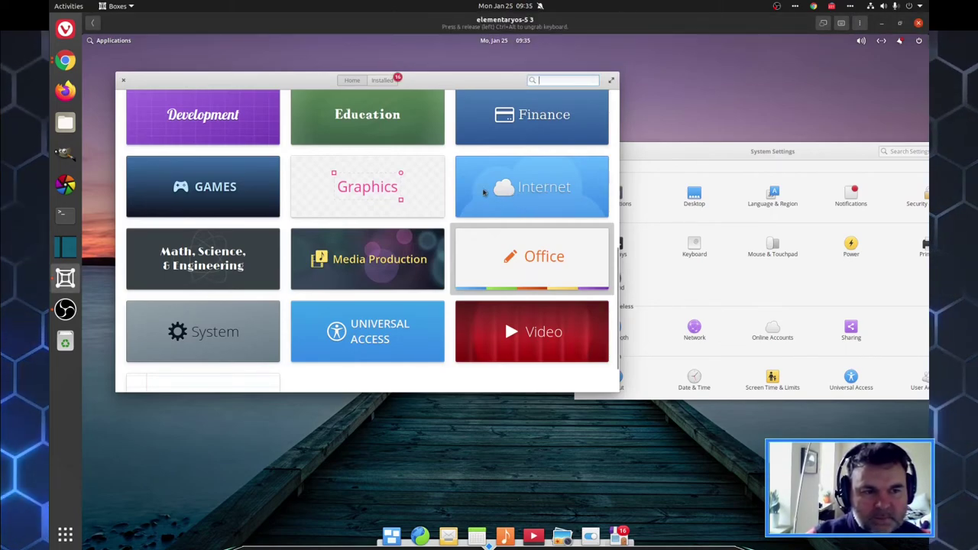
Search the Internet category for "firefo" and start installing the non-curated Firefox app, accepting the warning.
click(488, 202)
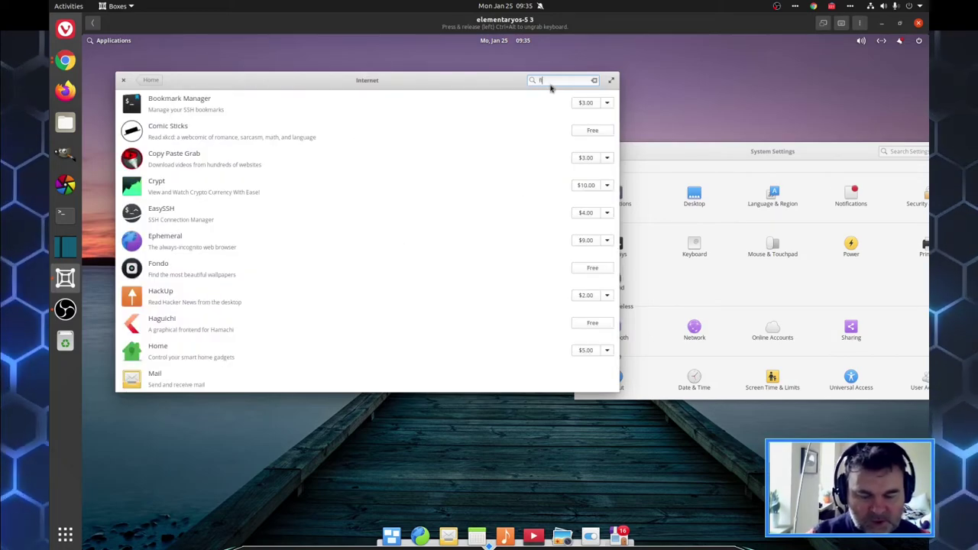
text(firefo)
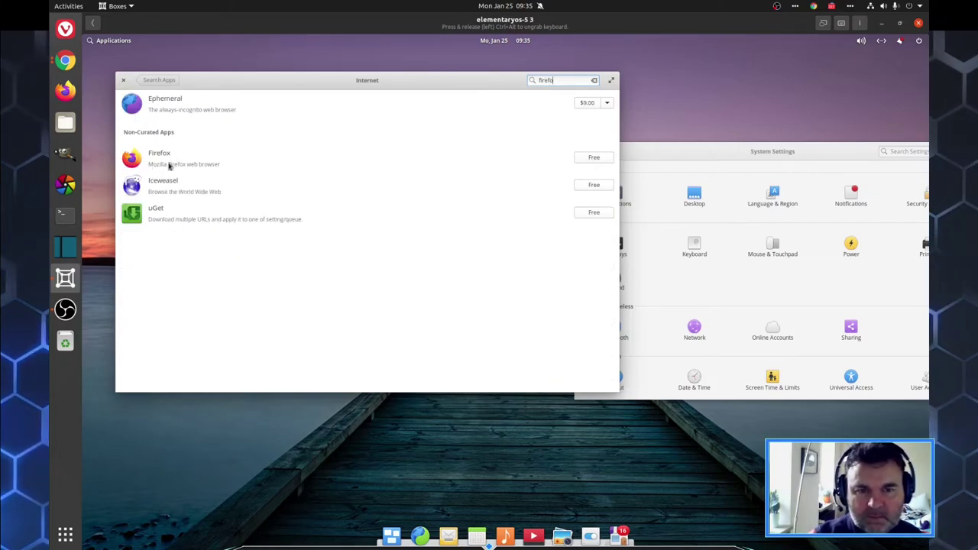
click(594, 156)
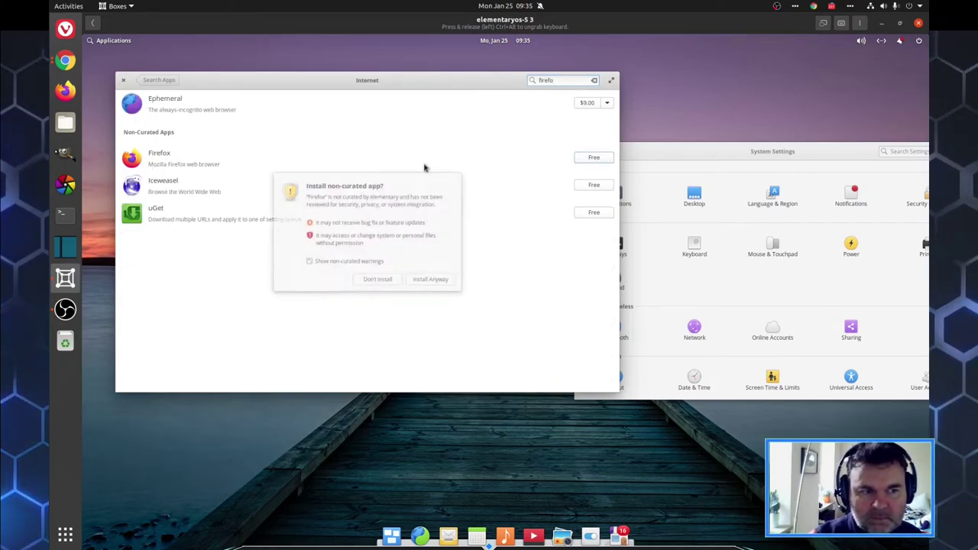
click(436, 281)
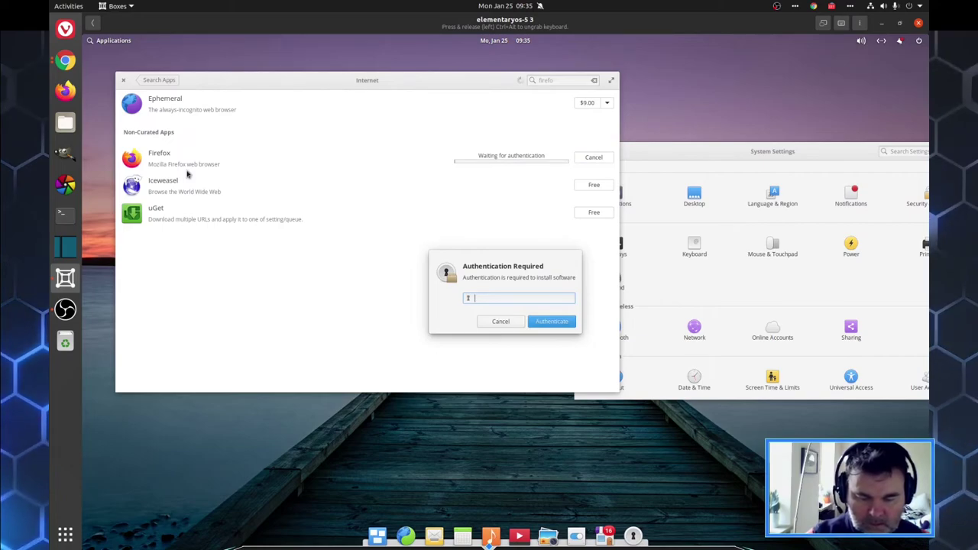
Authorize the Firefox installation with the account password, re-entering it after the first attempt.
text(*****)
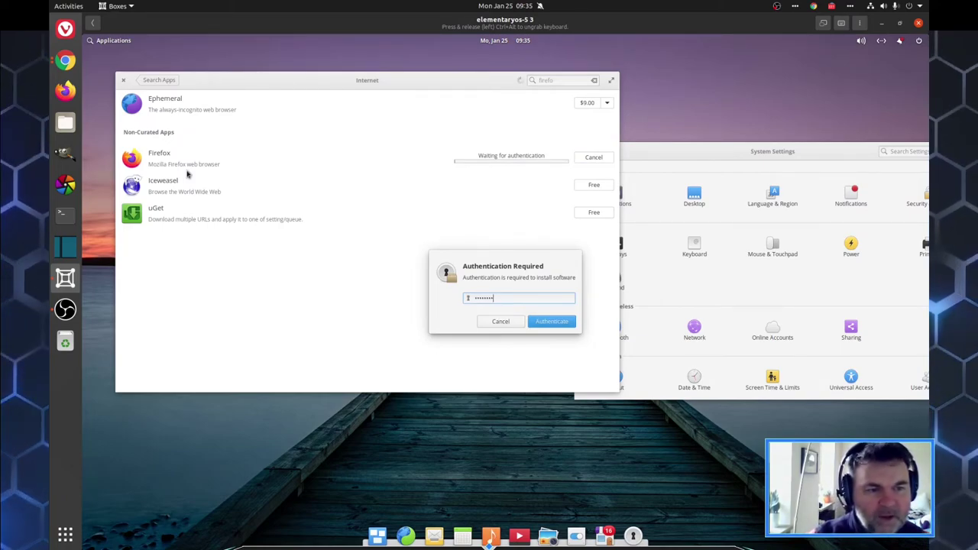
key(Return)
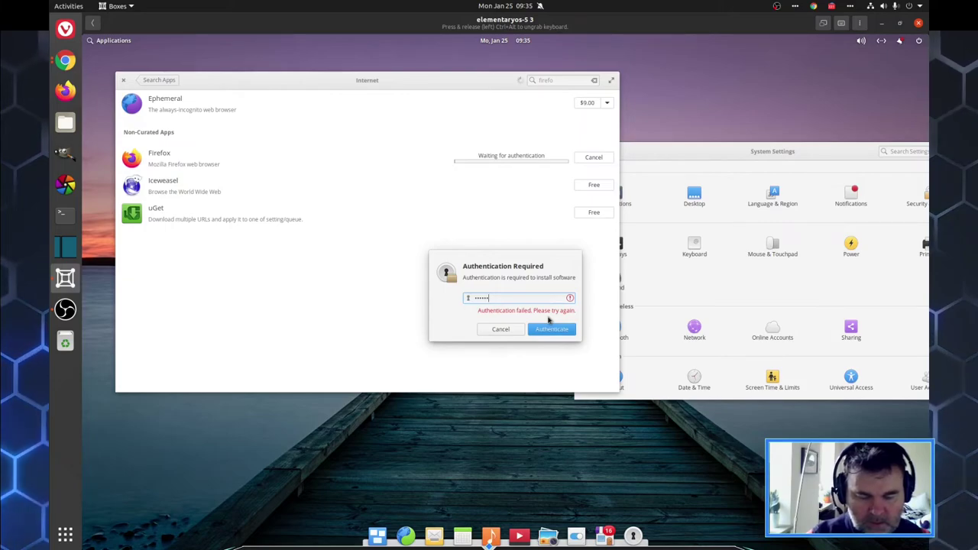
text(*******)
key(Return)
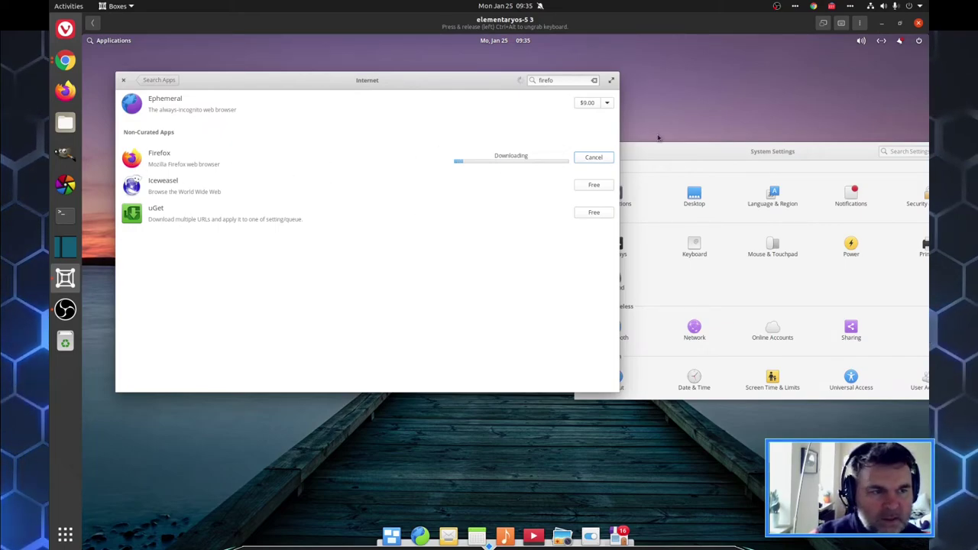
Move the System Settings window up beside the AppCenter, open the Displays settings, and enlarge the window.
drag(670, 153, 653, 82)
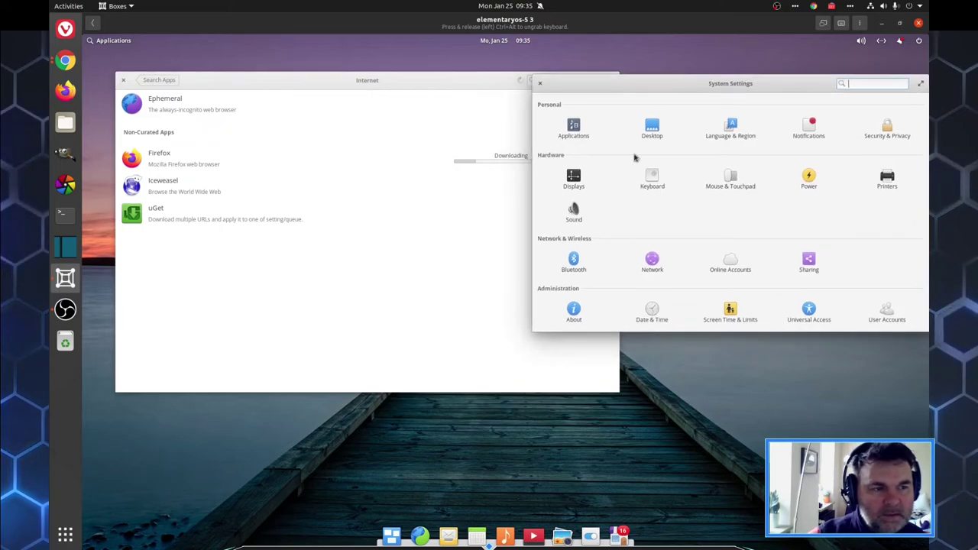
click(574, 177)
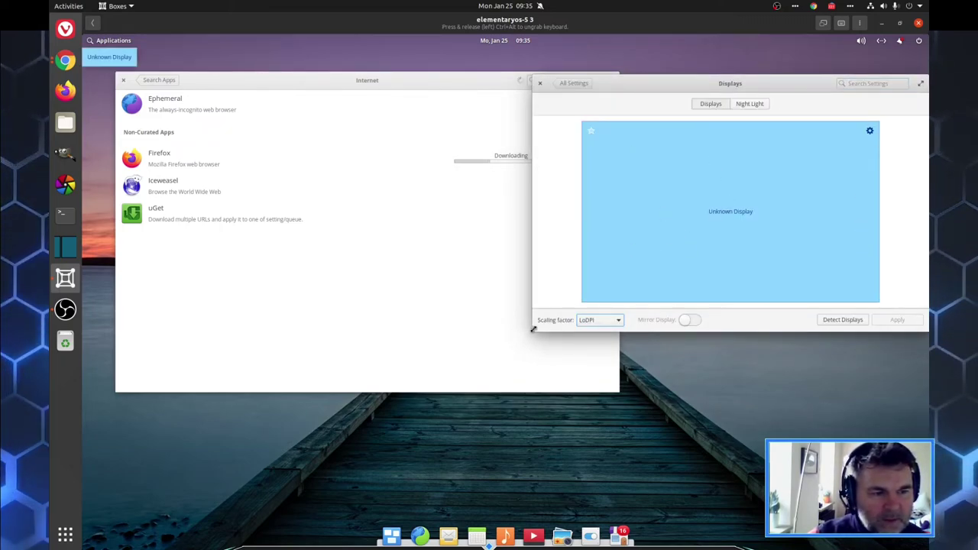
drag(537, 329, 336, 418)
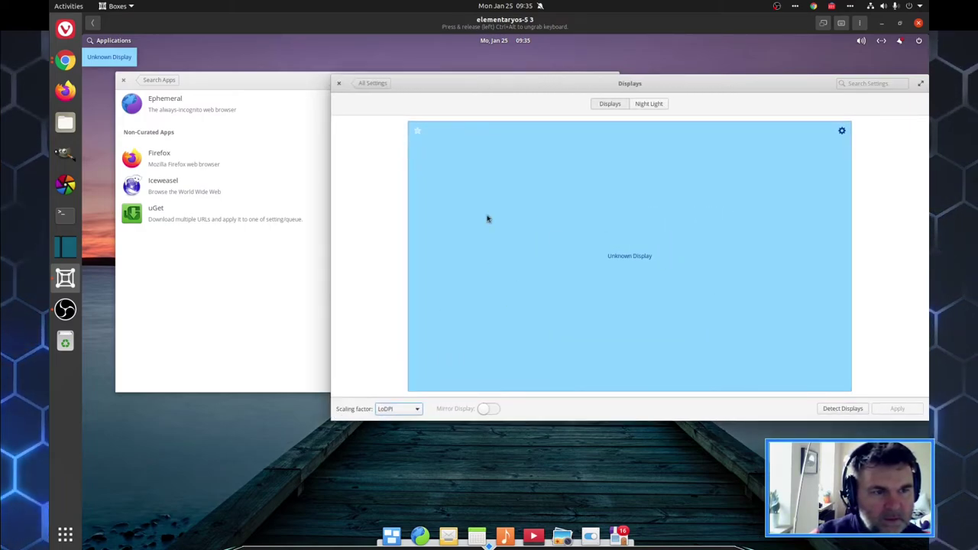
Examine the display's available resolutions without changing them, and return to the System Settings overview.
click(842, 132)
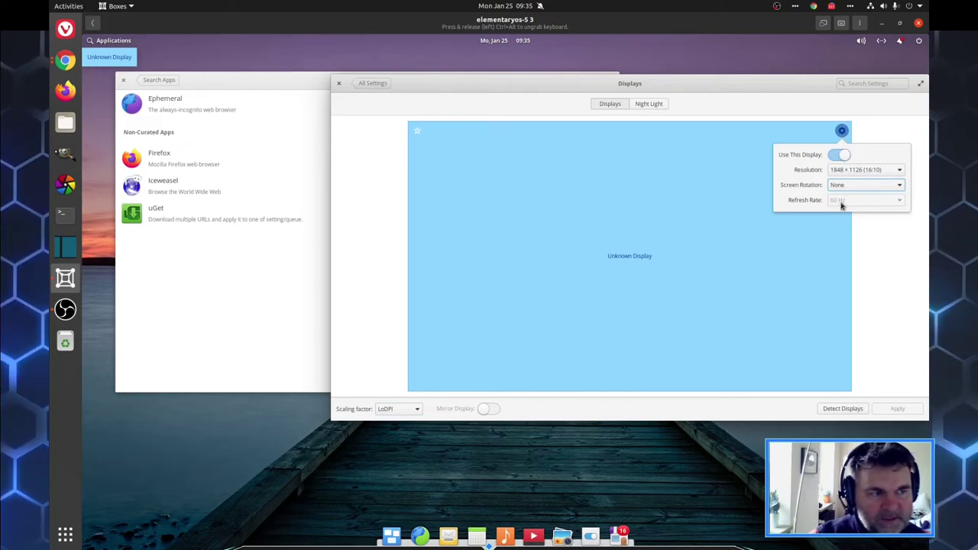
click(843, 171)
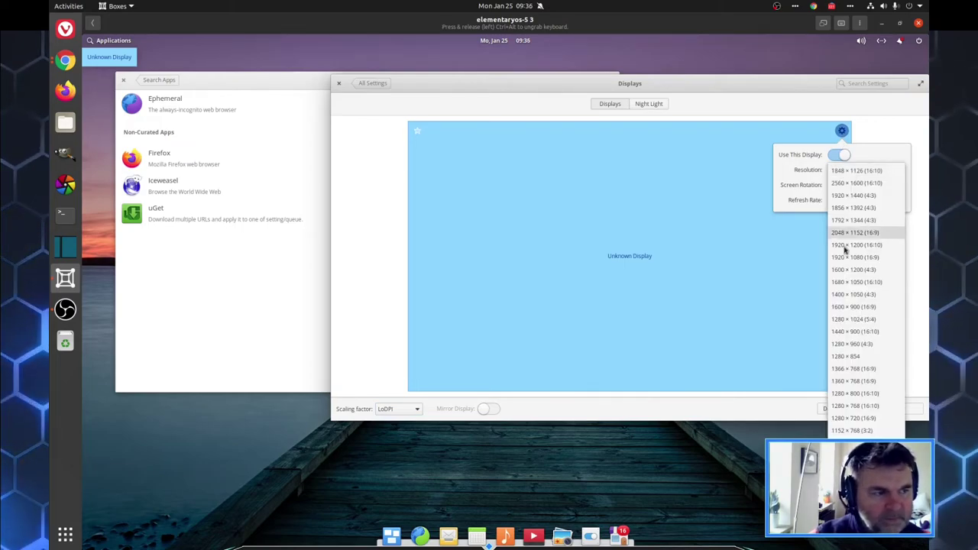
click(860, 159)
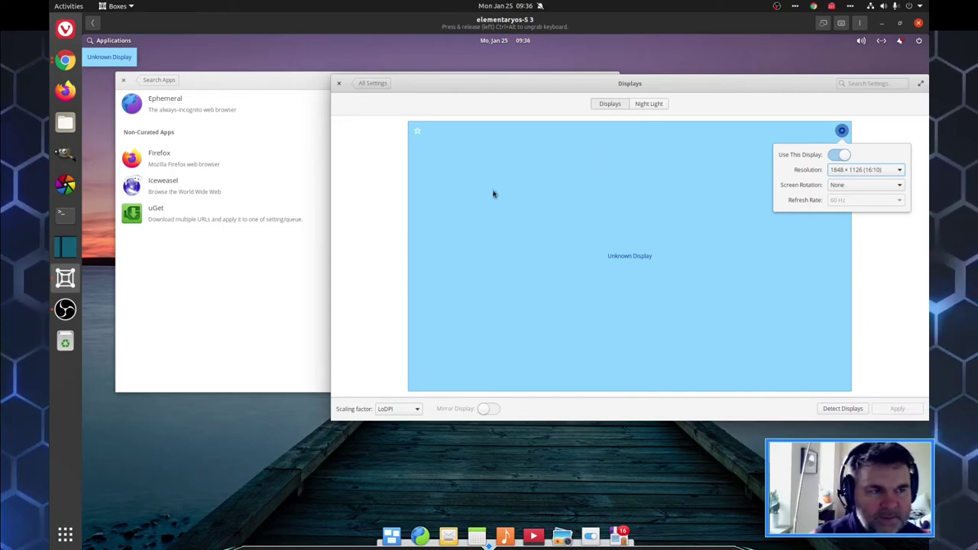
click(377, 89)
click(375, 83)
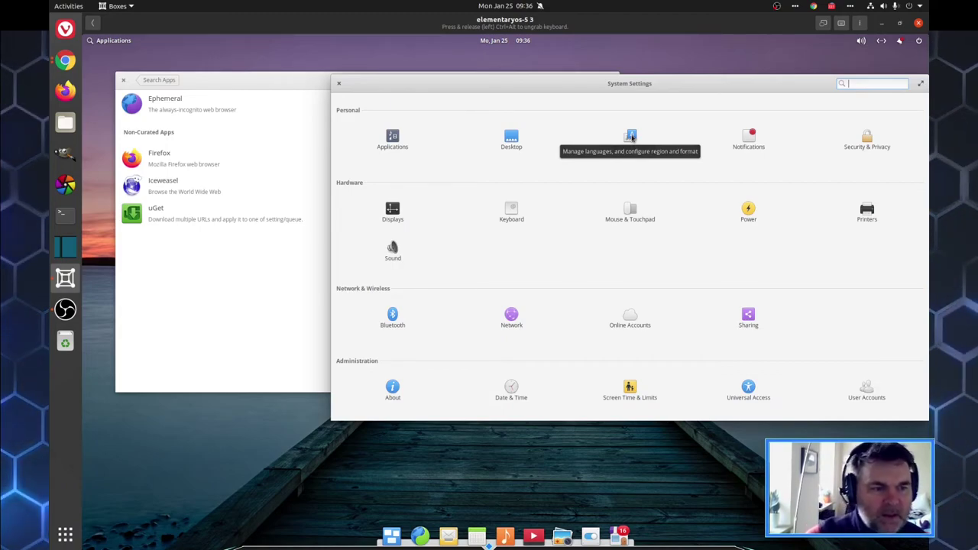
View the account types offered under Online Accounts and return to the settings overview.
click(625, 328)
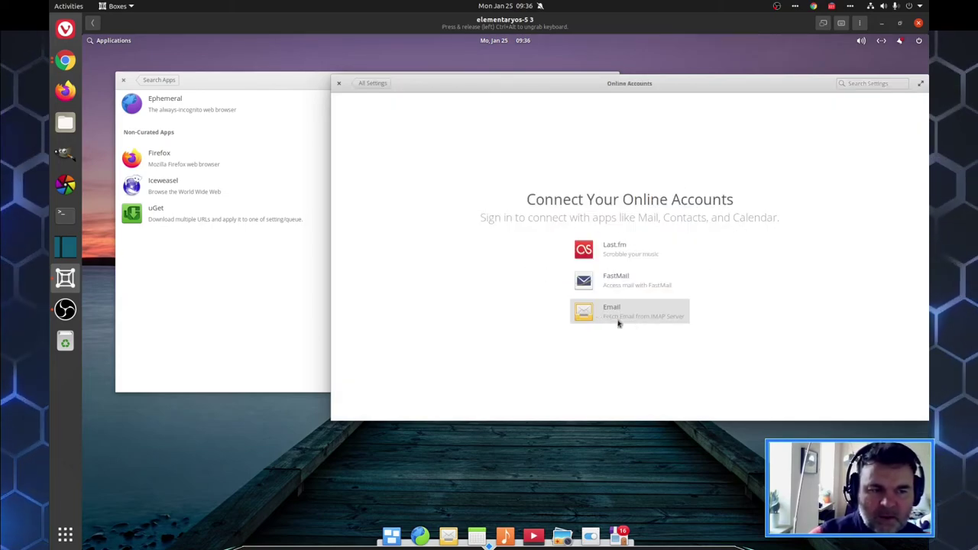
click(368, 85)
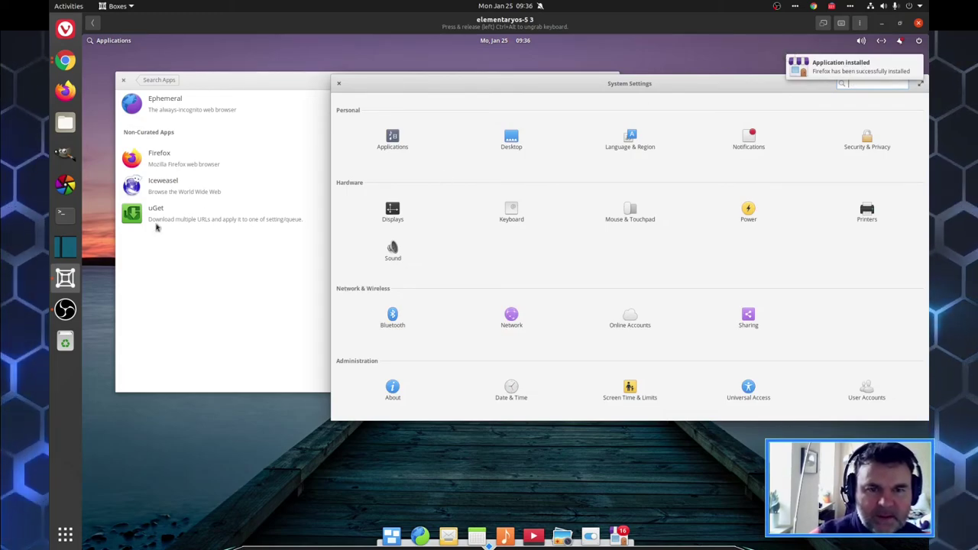
Launch Firefox Web Browser from the Applications menu's grid view and keep it in the dock.
click(111, 41)
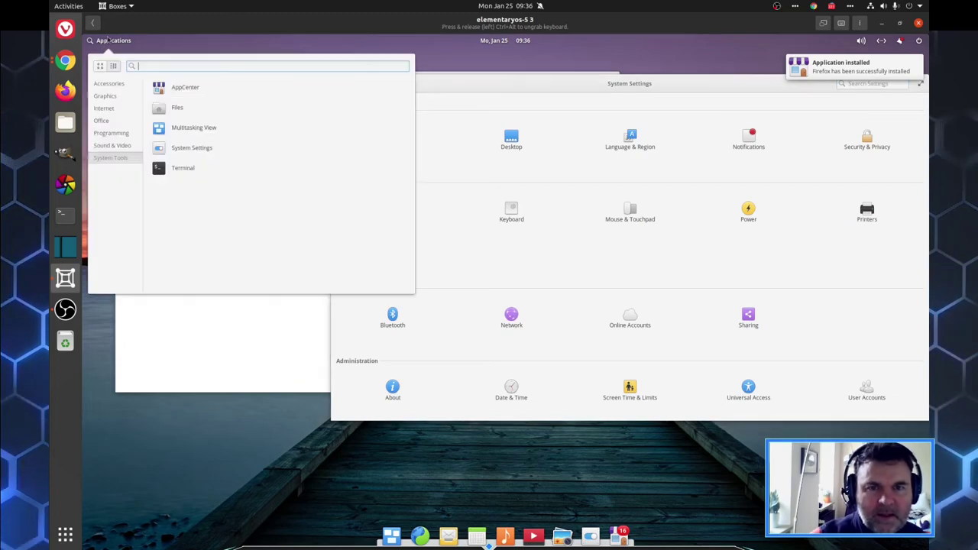
click(101, 67)
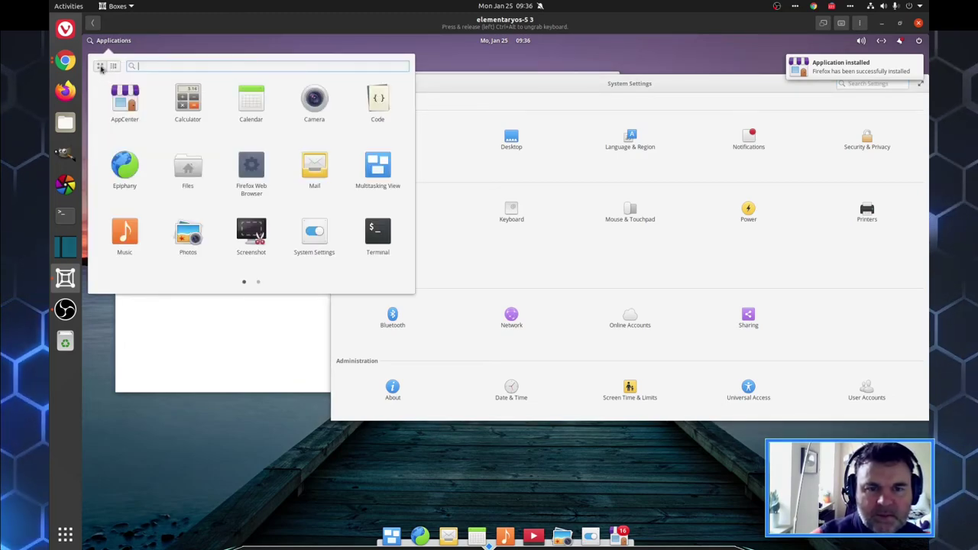
click(251, 168)
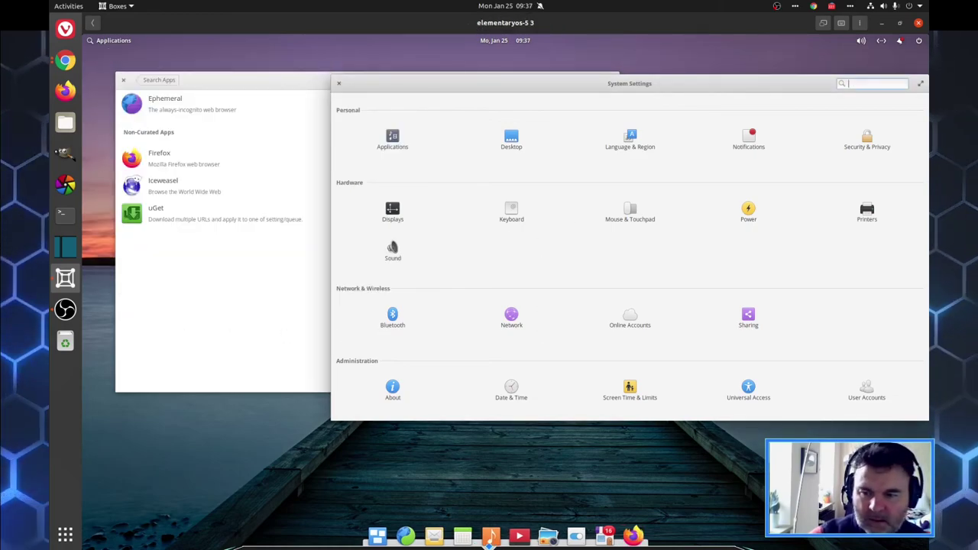
right_click(633, 535)
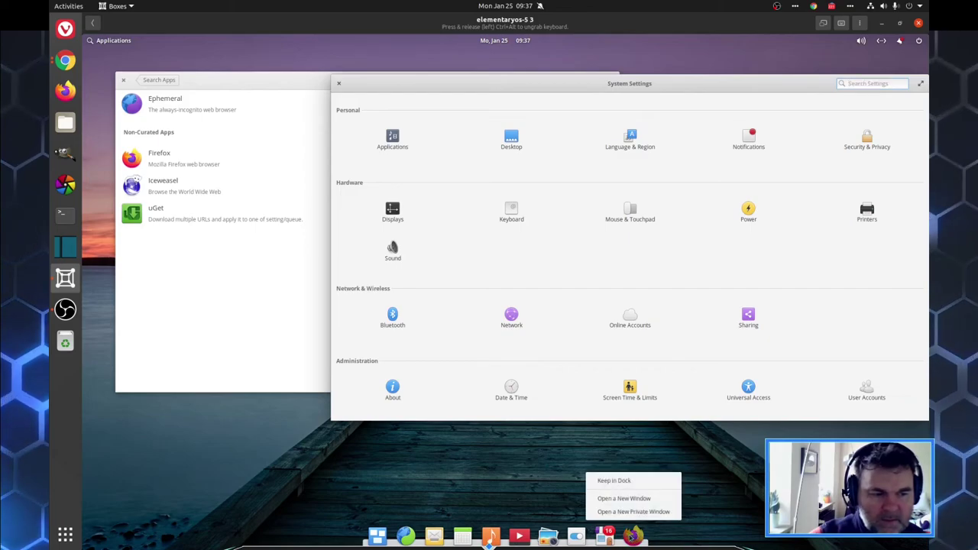
click(619, 482)
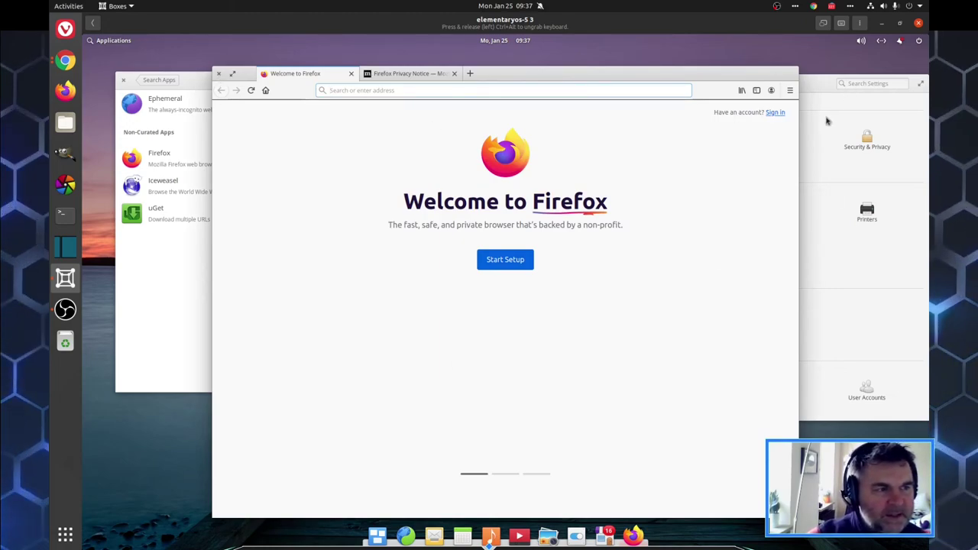
Close System Settings, Firefox with all its tabs, and AppCenter to clear the desktop.
key(alt+Tab)
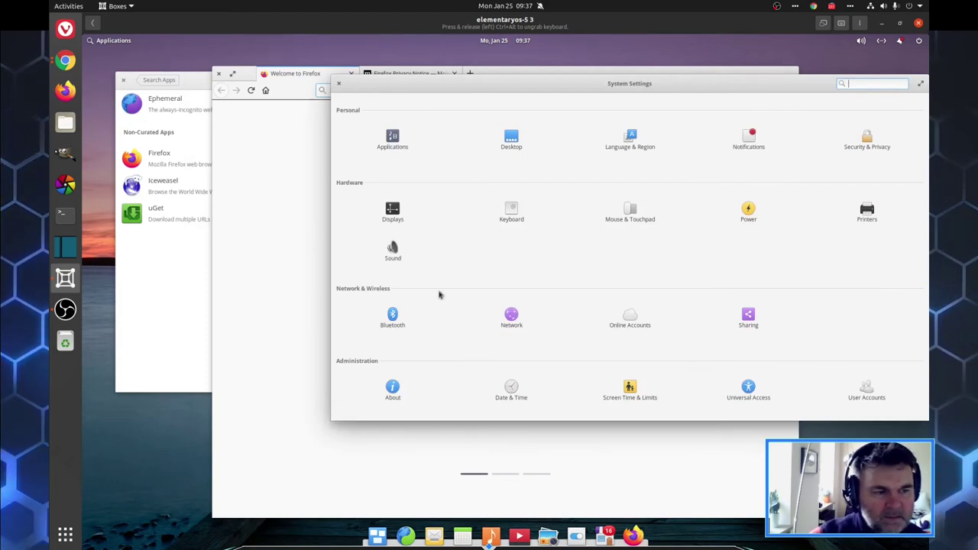
click(339, 85)
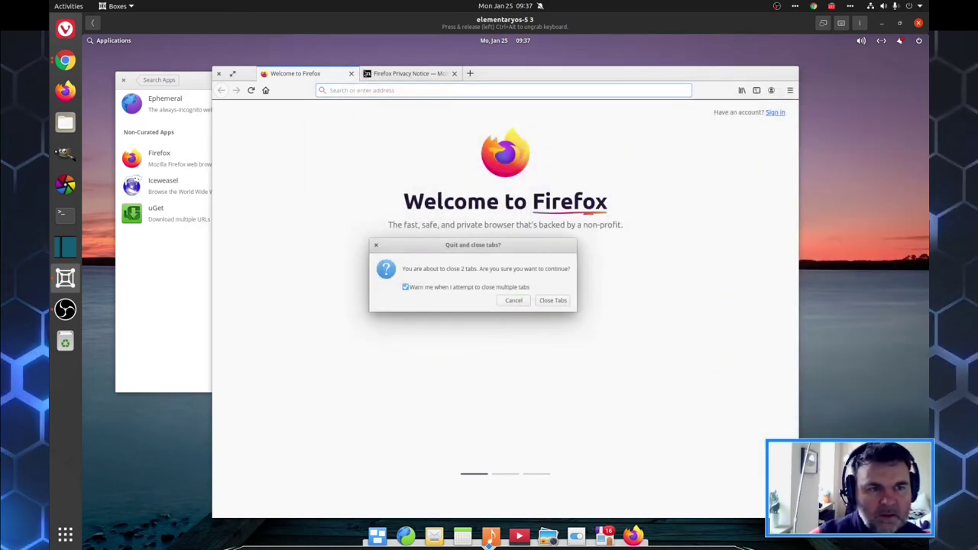
click(553, 300)
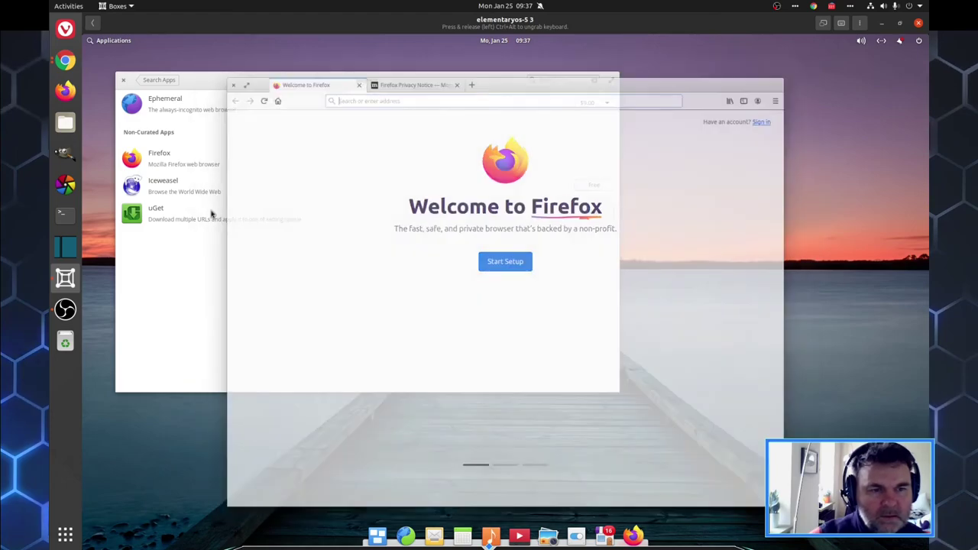
drag(234, 84, 427, 139)
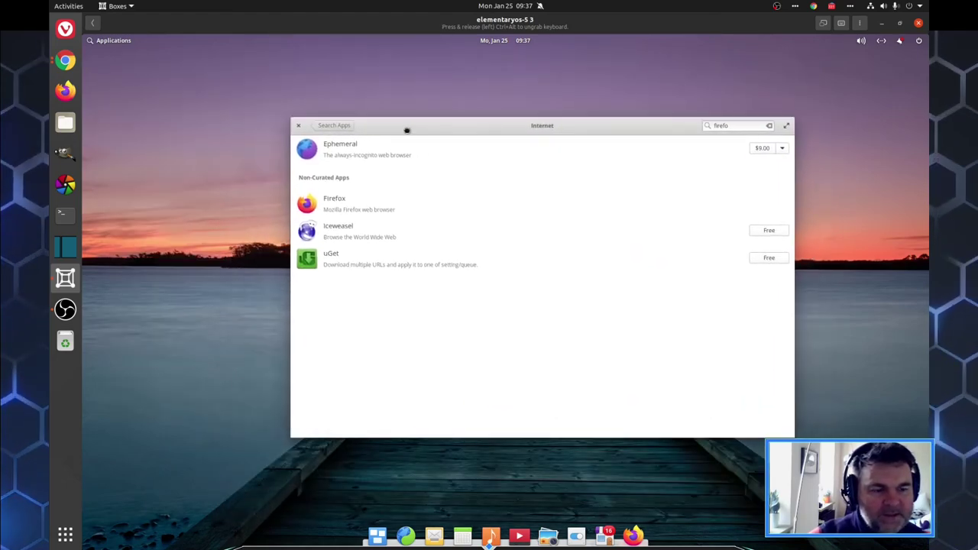
key(ctrl+q)
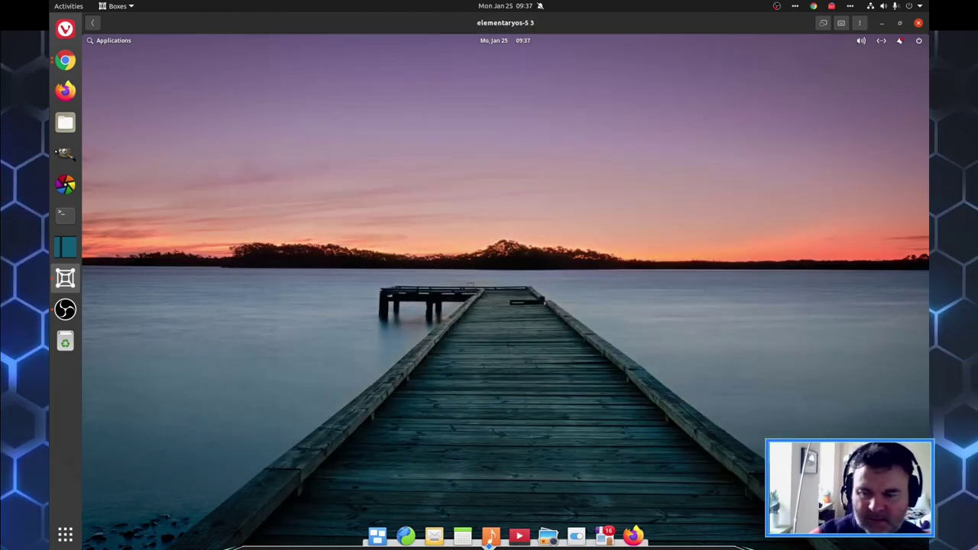